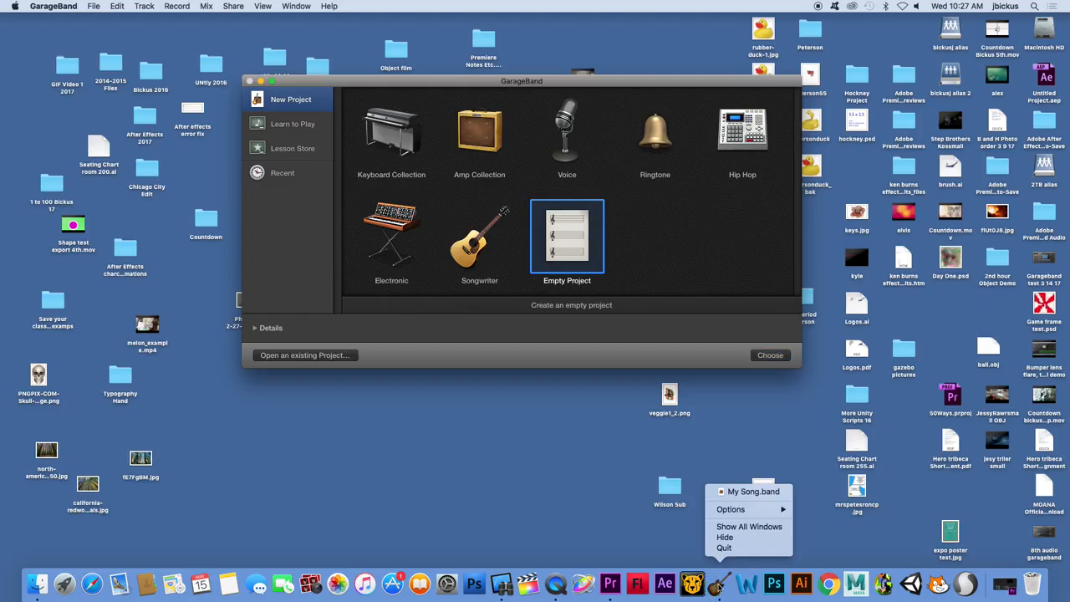
Create an empty project with a microphone audio track that uses Input 1
left_click(774, 428)
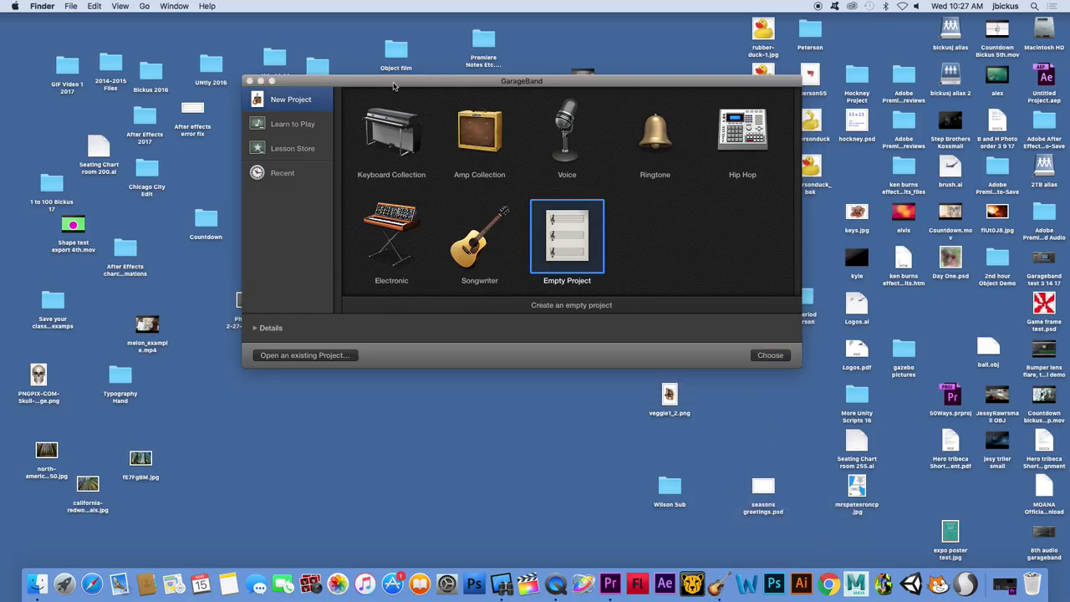
left_click_drag(394, 86, 359, 87)
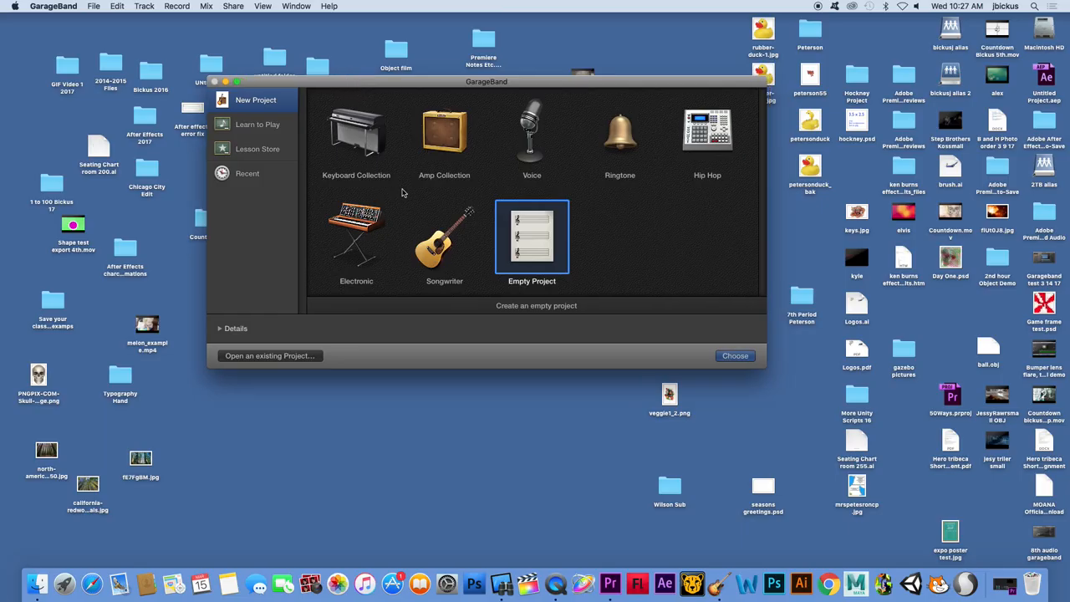
double_click(540, 236)
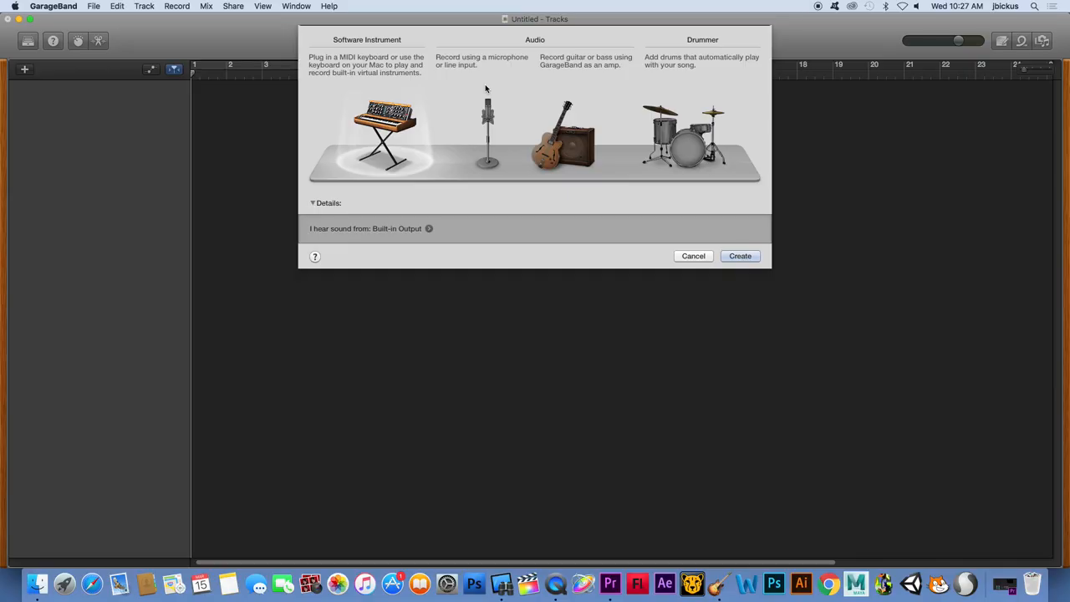
left_click(484, 120)
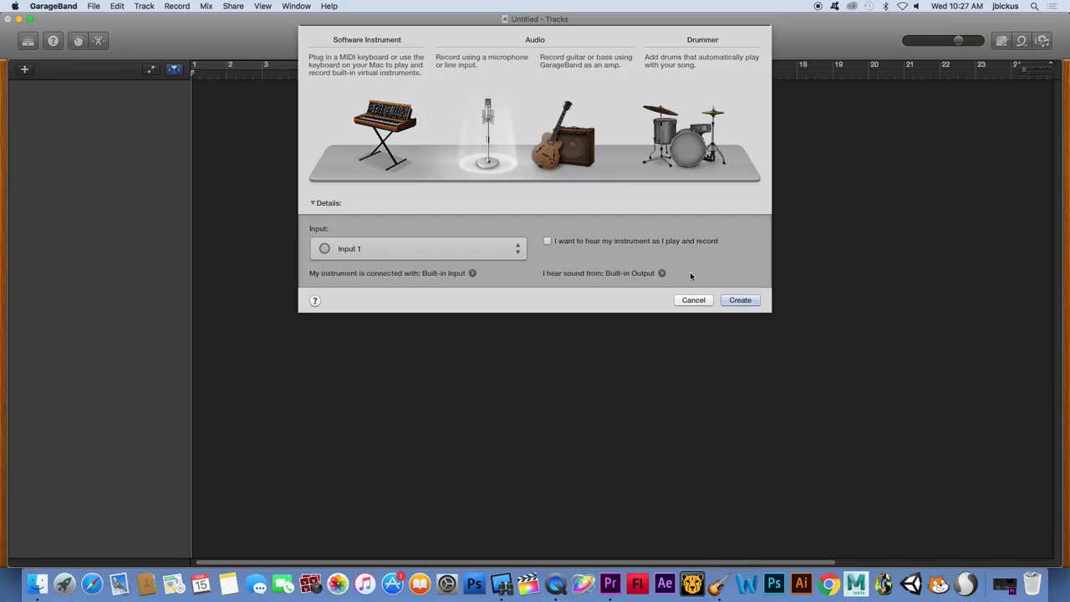
left_click(741, 300)
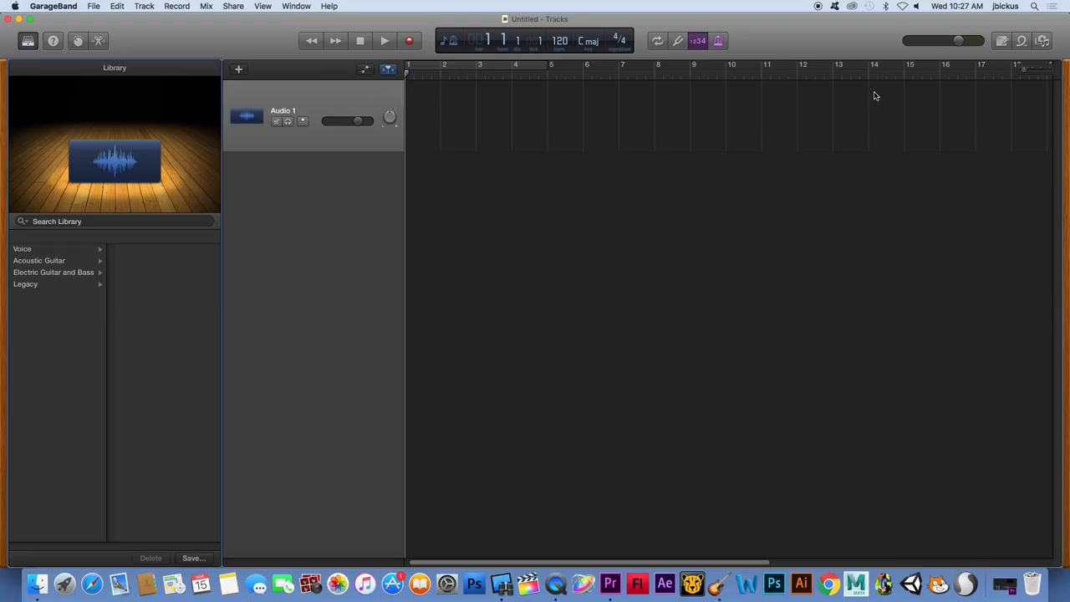
Add the Accelerate Beat loop from the Beats category at bar 1 of the Audio 1 track and delete the extra empty Accelerate Beat track
left_click(1022, 42)
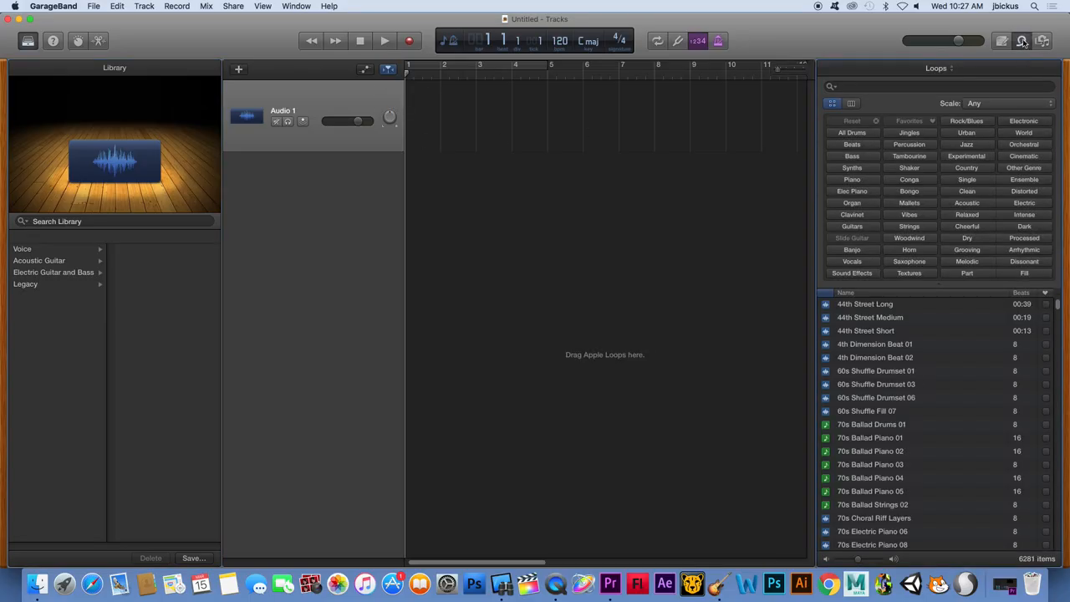
scroll(1006, 452, "down", 15)
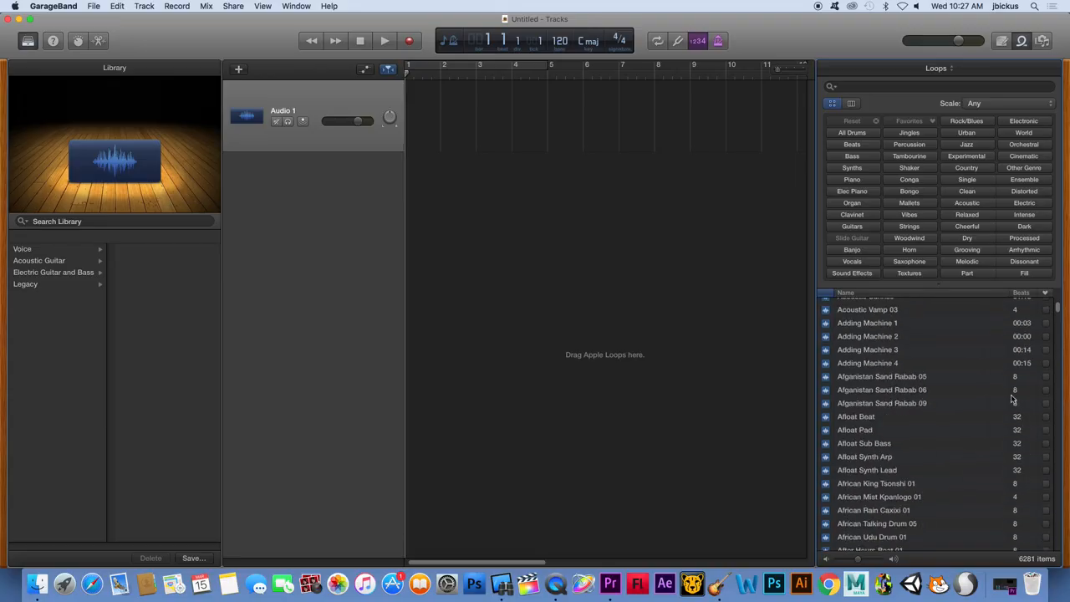
scroll(874, 421, "up", 15)
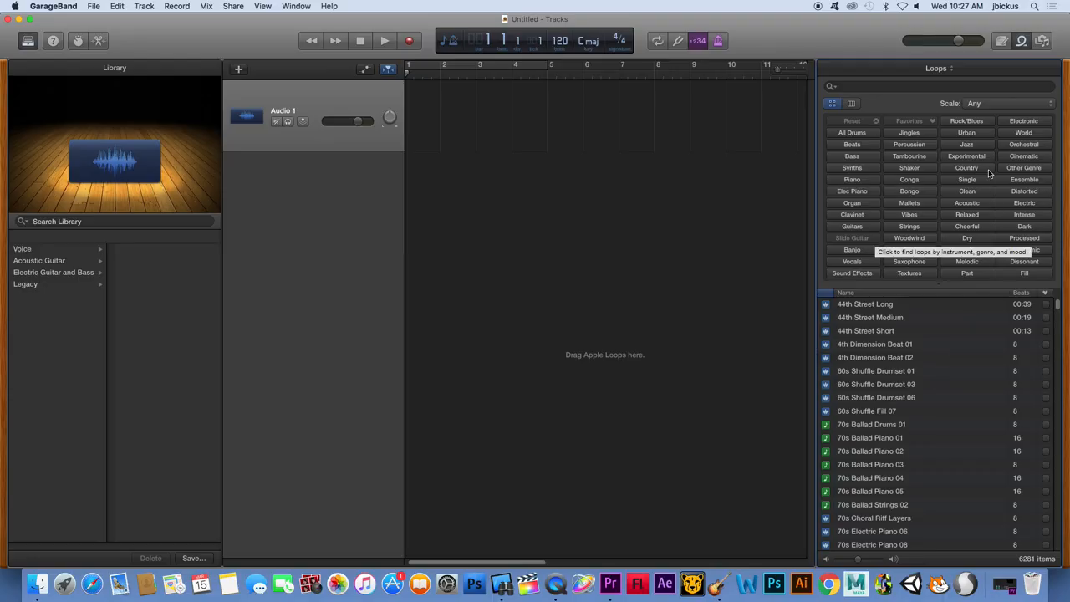
left_click(861, 148)
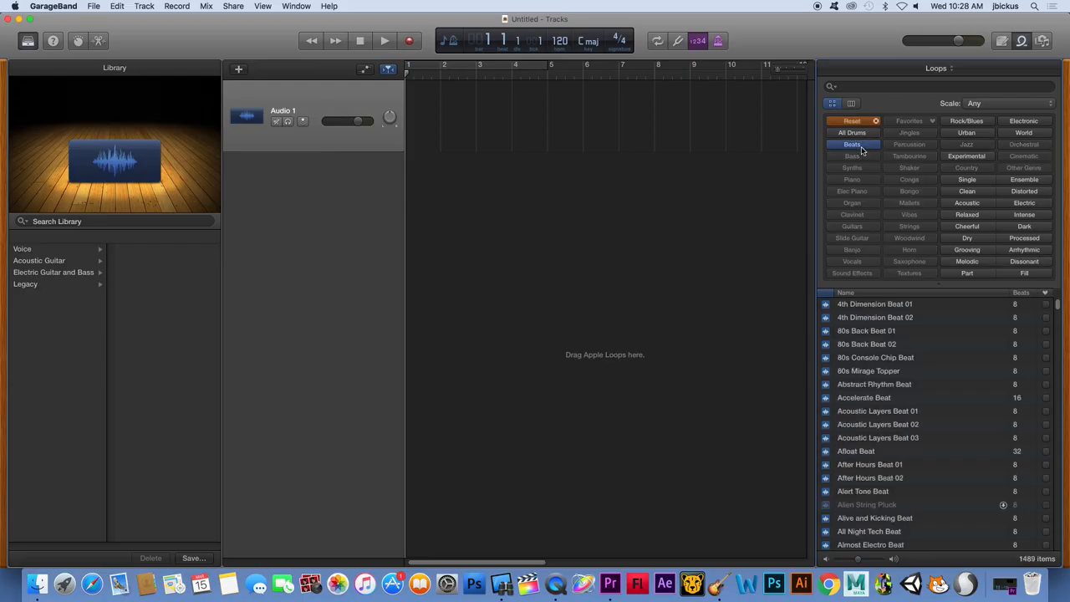
left_click(875, 400)
key("XF86AudioRaiseVolume")
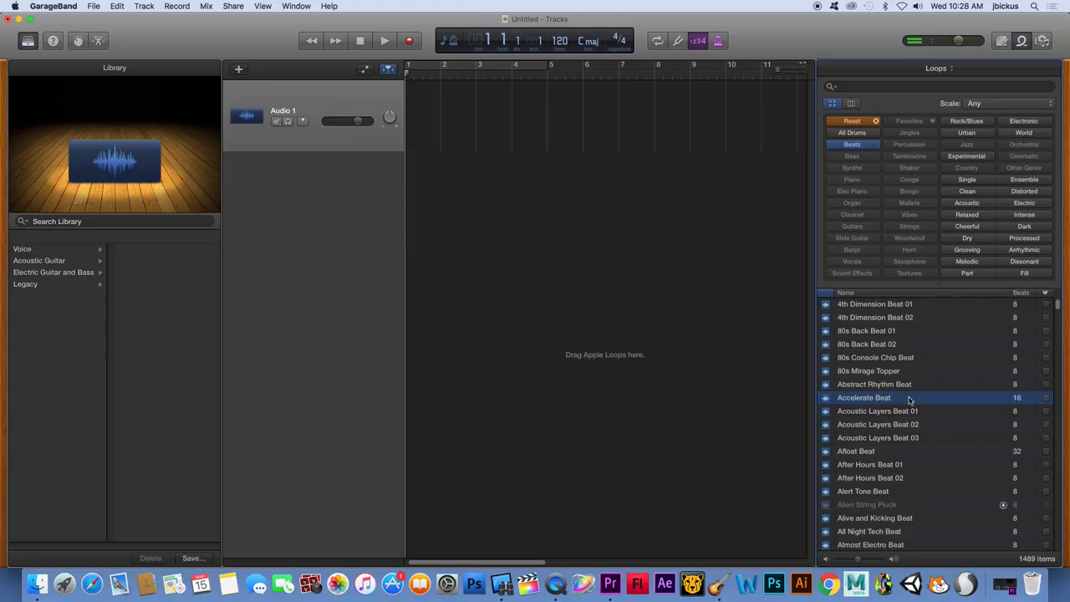
left_click_drag(910, 401, 450, 112)
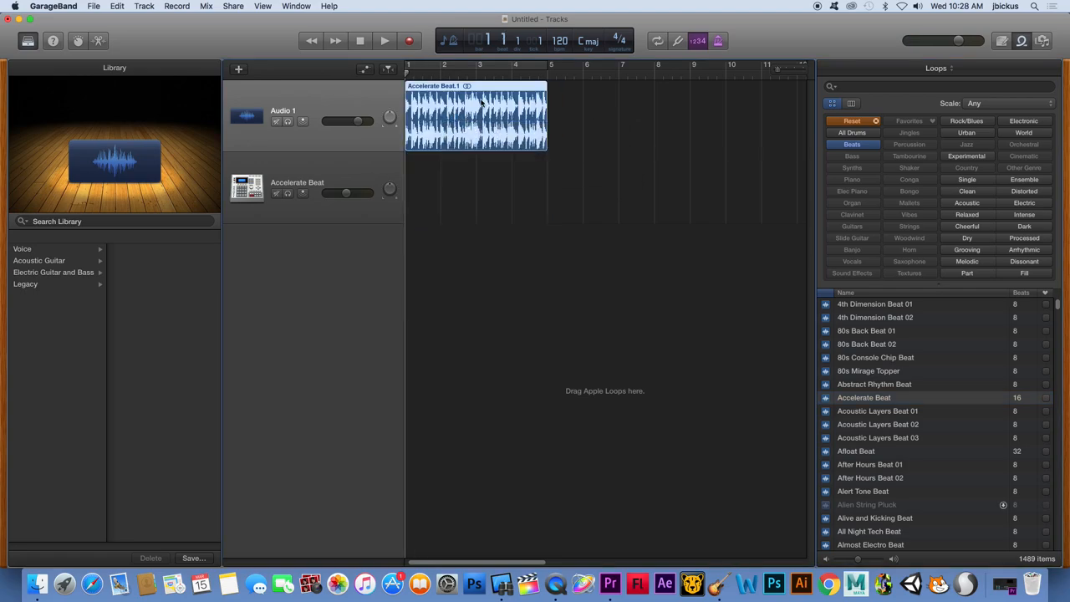
left_click(316, 169)
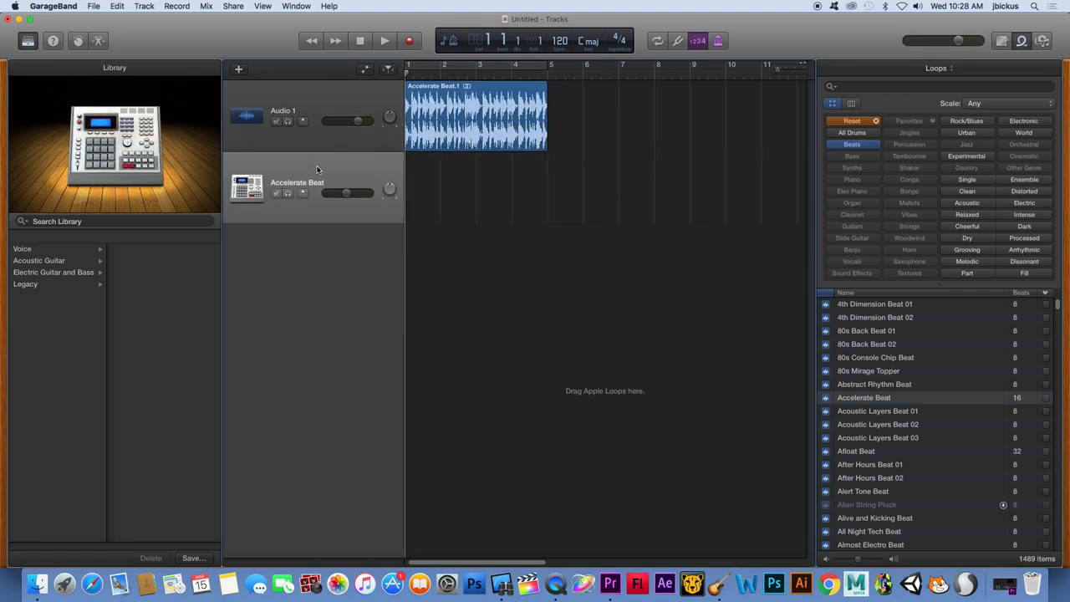
key("super+BackSpace")
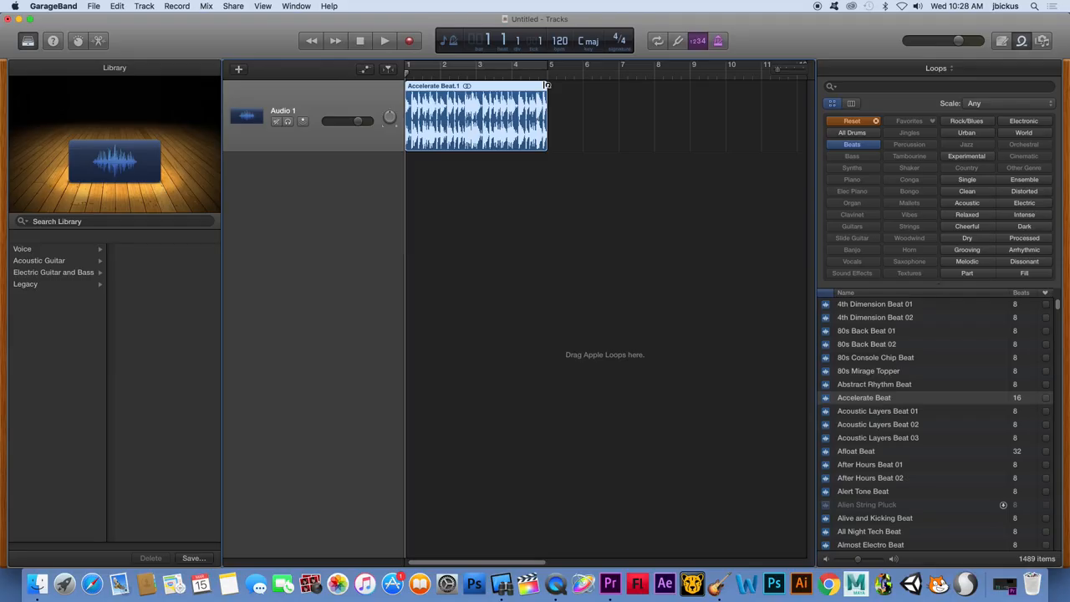
Extend the Accelerate Beat region by looping it to about bar 11, and play back a short part
left_click_drag(547, 83, 776, 96)
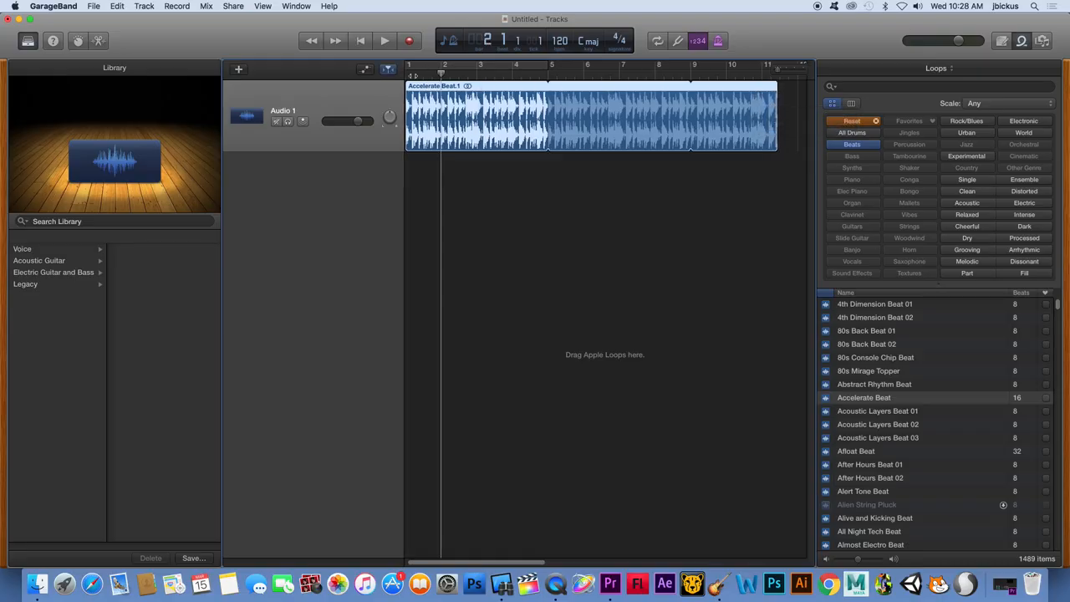
left_click(387, 70)
key("space")
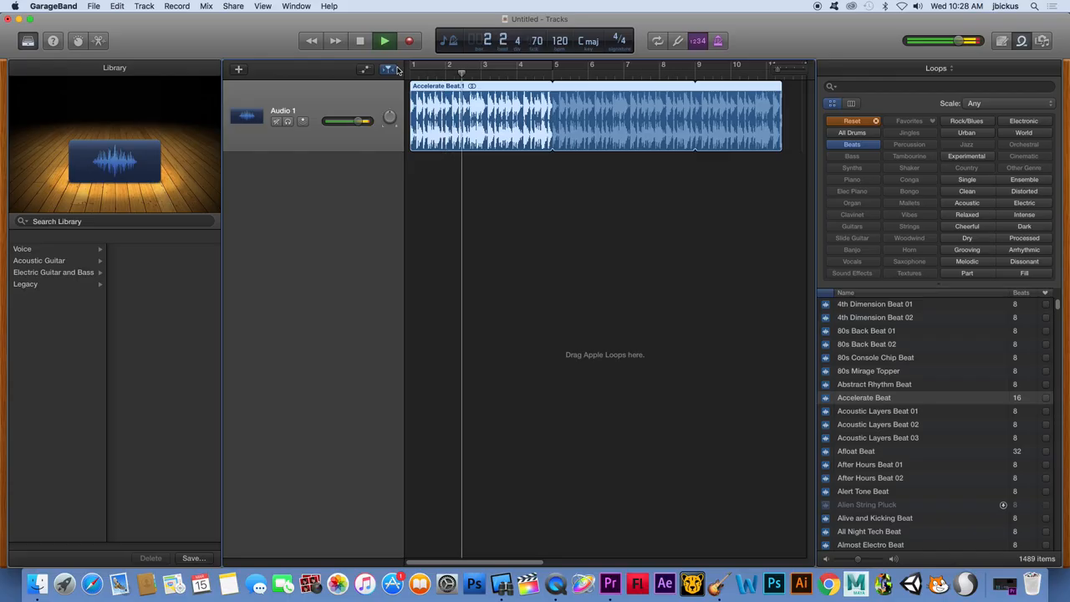
key("space")
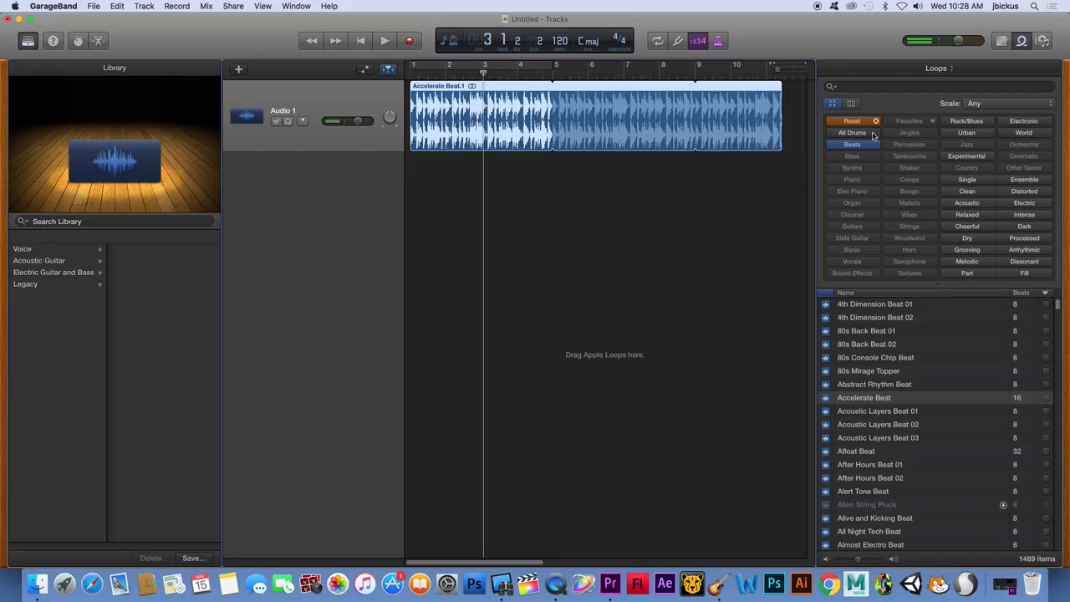
left_click(969, 157)
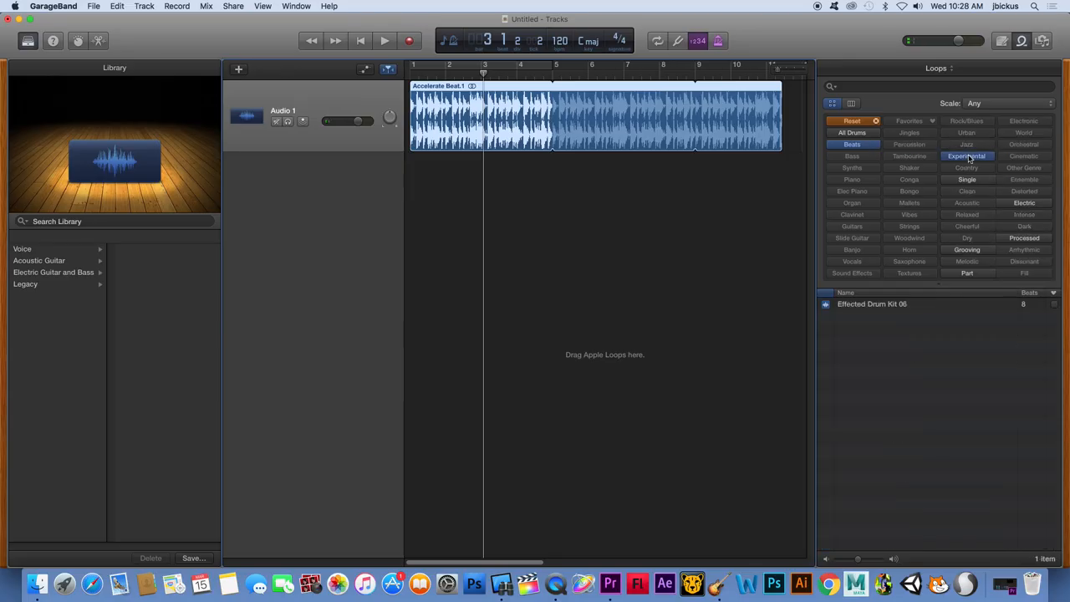
left_click(862, 145)
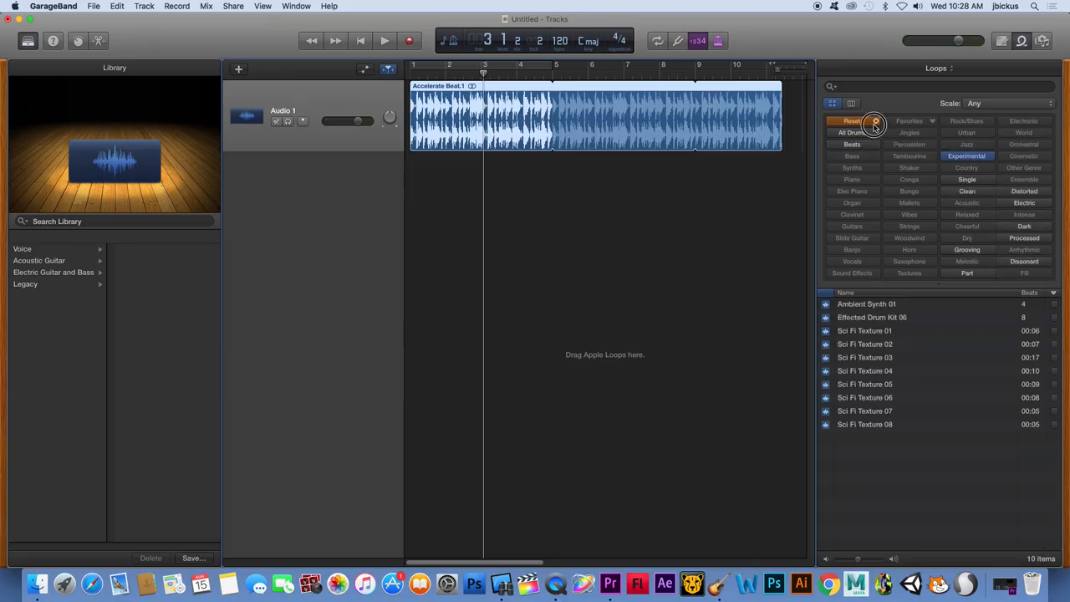
left_click(876, 121)
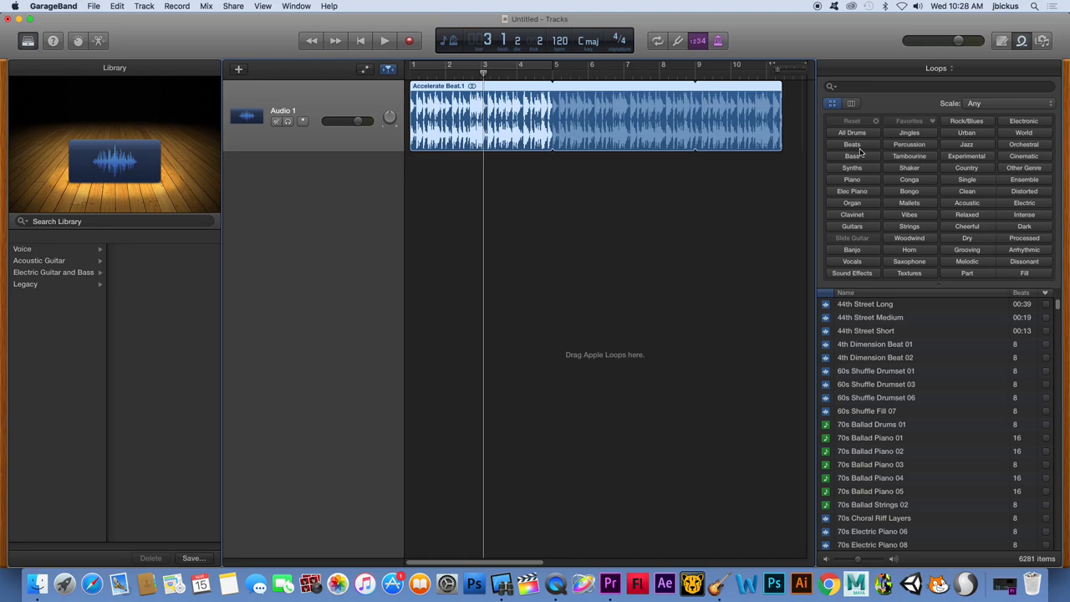
Filter the loops to Beats, preview Bad Robot Beat 02, and place it on a new track at bar 3
left_click(860, 147)
scroll(876, 401, "down", 3)
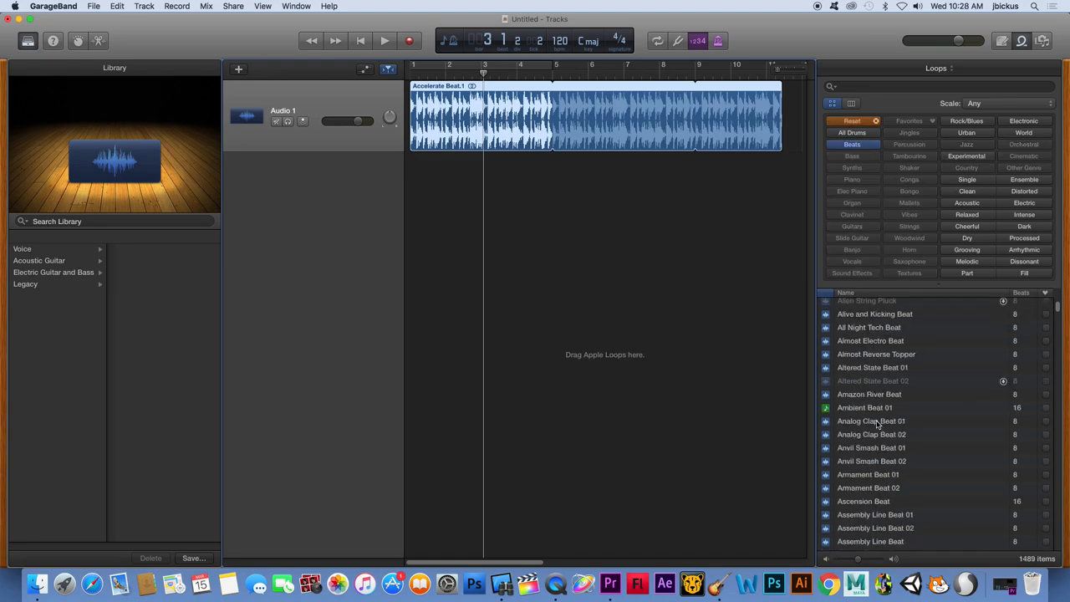
scroll(876, 424, "down", 5)
left_click(866, 439)
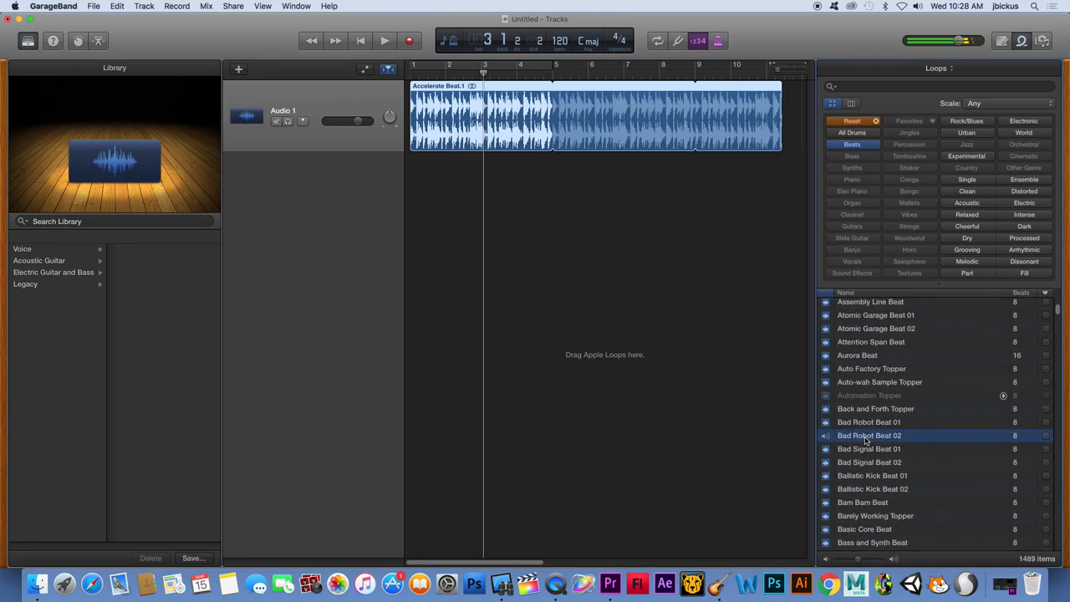
left_click_drag(866, 440, 490, 203)
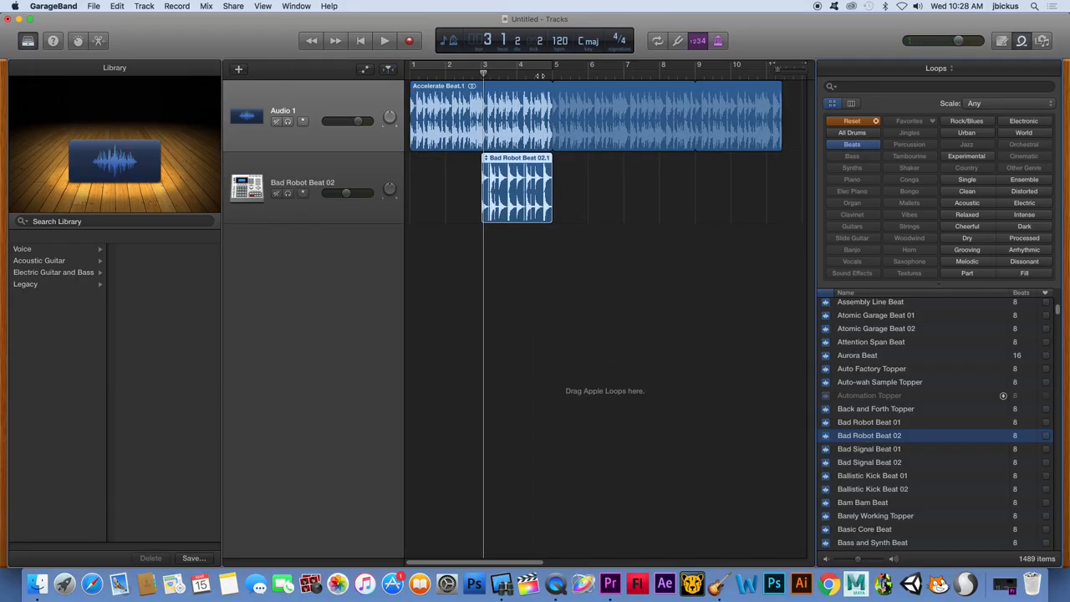
Loop the Bad Robot Beat 02 region out to about bar 11 and play both tracks together briefly
left_click_drag(554, 161, 765, 157)
left_click(444, 70)
key("space")
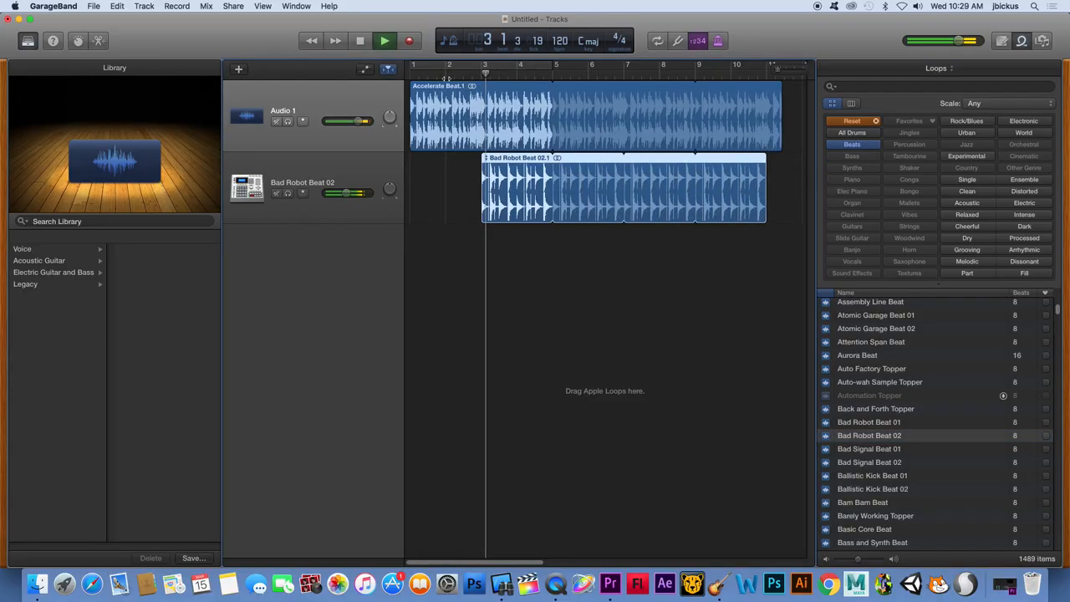
key("space")
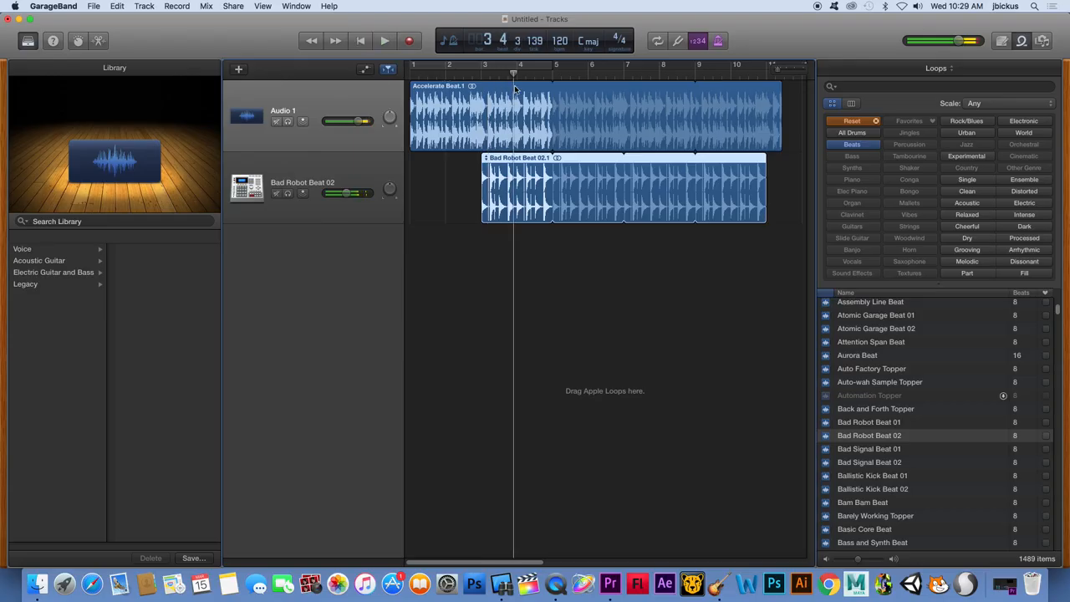
left_click(480, 100)
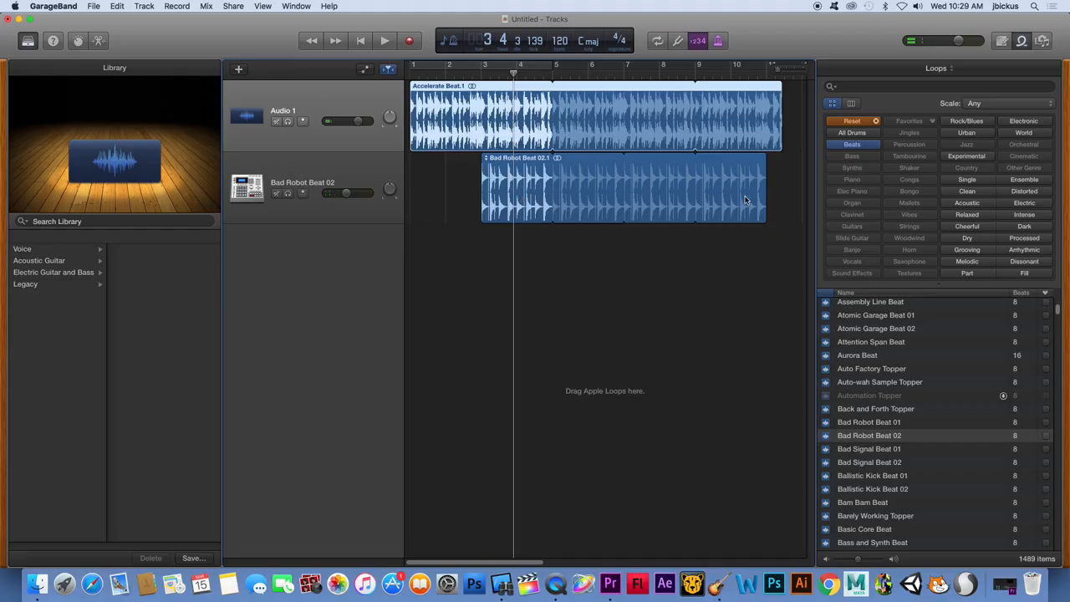
Filter the loops to Elec Piano and add Reggae Toy Piano 04 on a new track from bar 5, looped to about bar 11
left_click(875, 123)
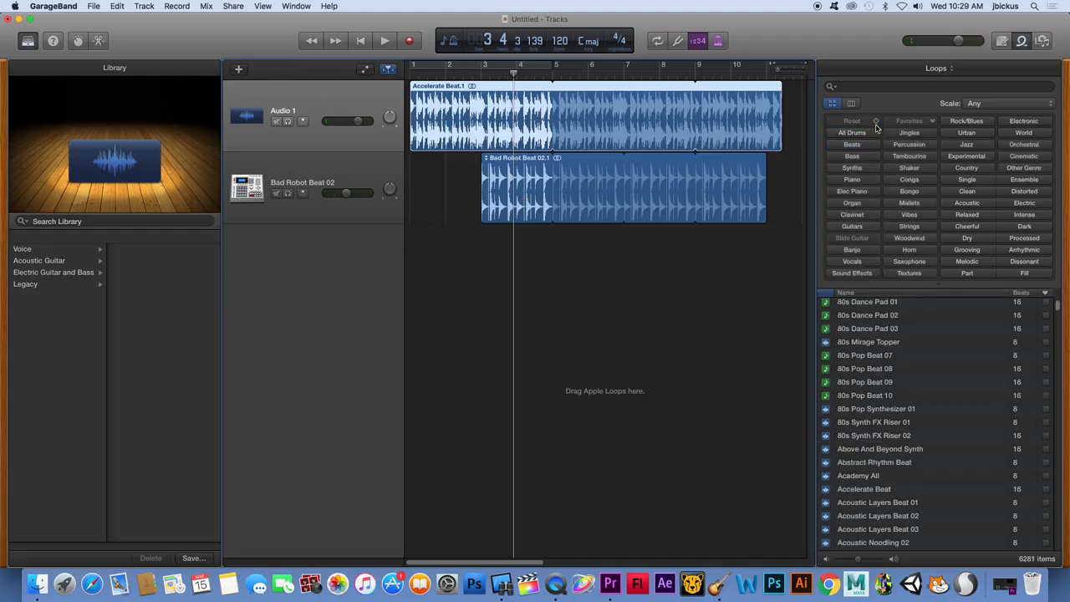
left_click(853, 191)
left_click(874, 397)
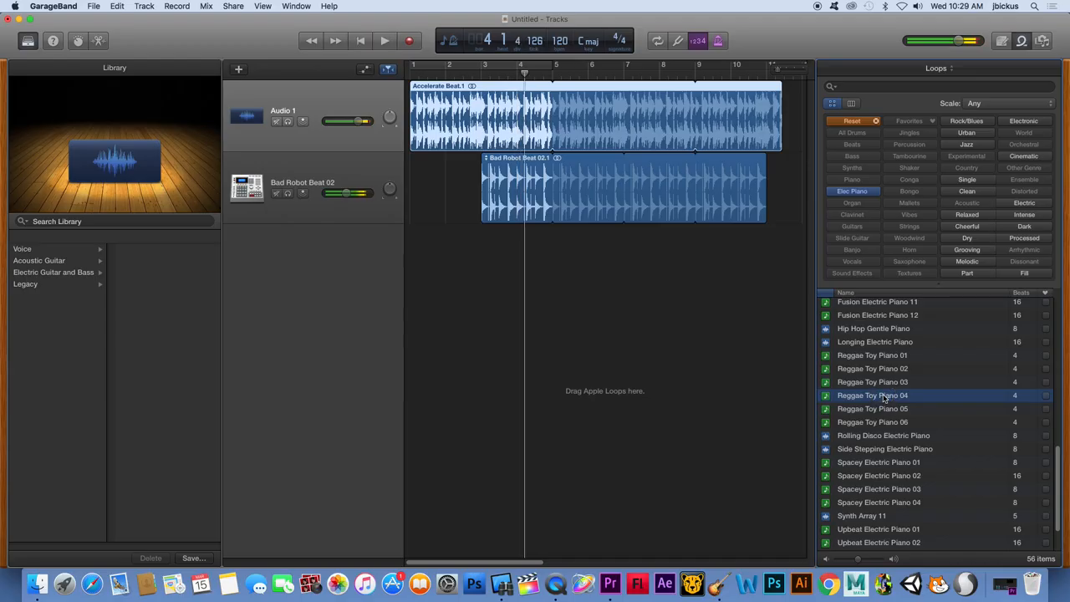
left_click_drag(884, 399, 765, 243)
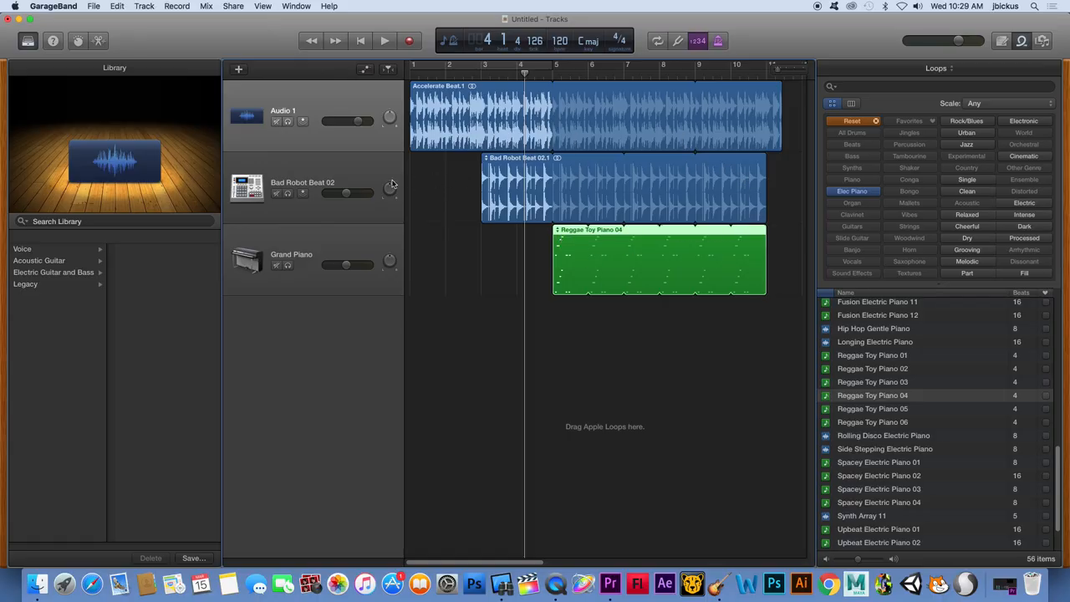
Toggle the Audio 1 track's mute on and off, and raise the Bad Robot Beat 02 track's volume slightly
left_click(276, 122)
left_click(279, 122)
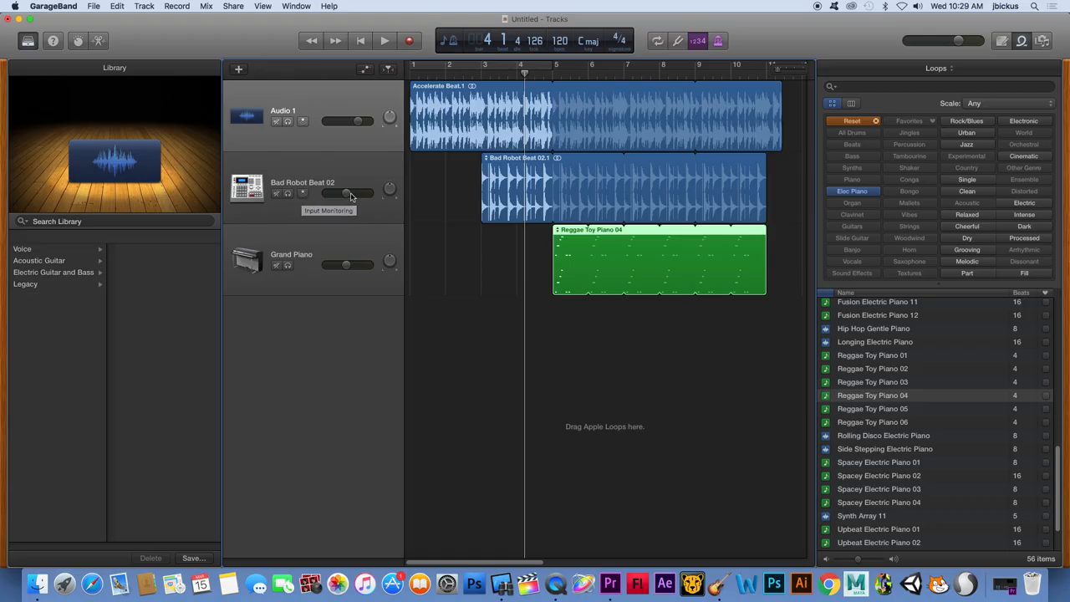
left_click_drag(350, 196, 382, 179)
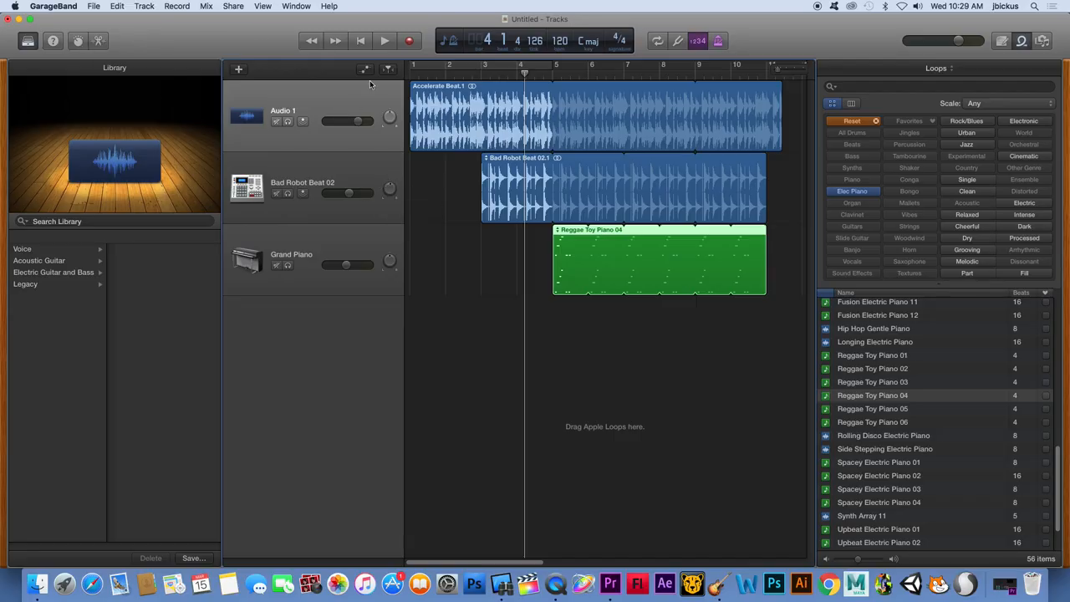
Show track automation and draw an Audio 1 volume fade-in from silence at the start to full level at about bar 4
left_click(365, 71)
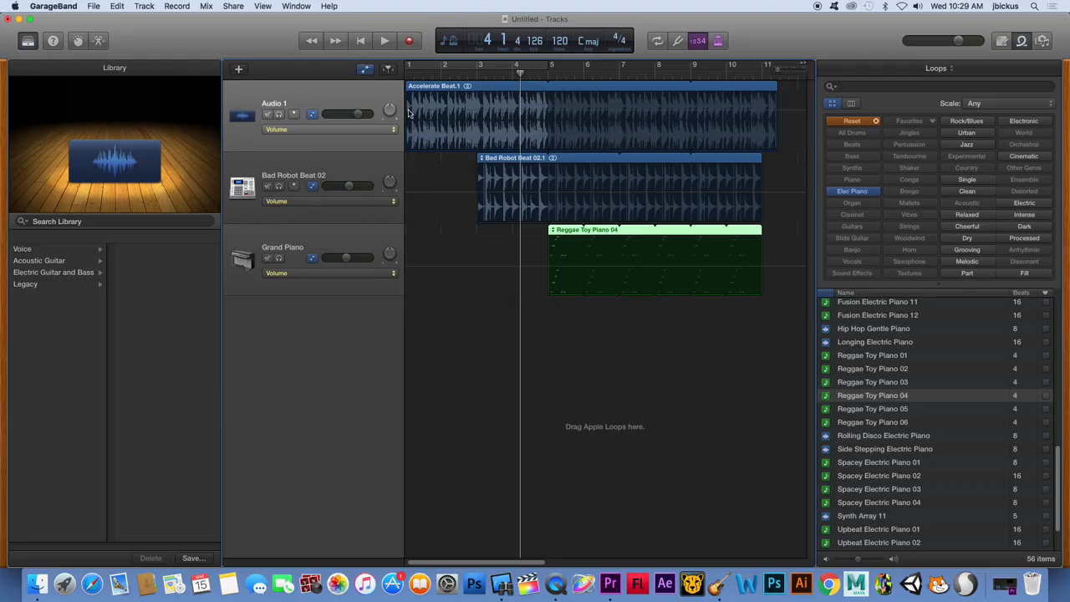
left_click(446, 134)
left_click(456, 111)
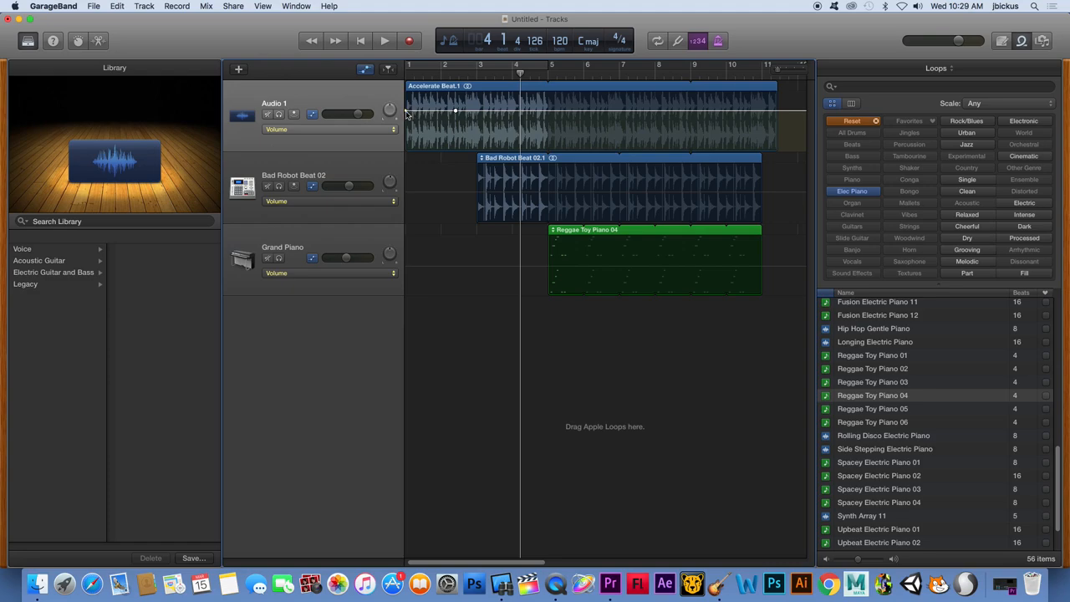
left_click_drag(407, 112, 408, 157)
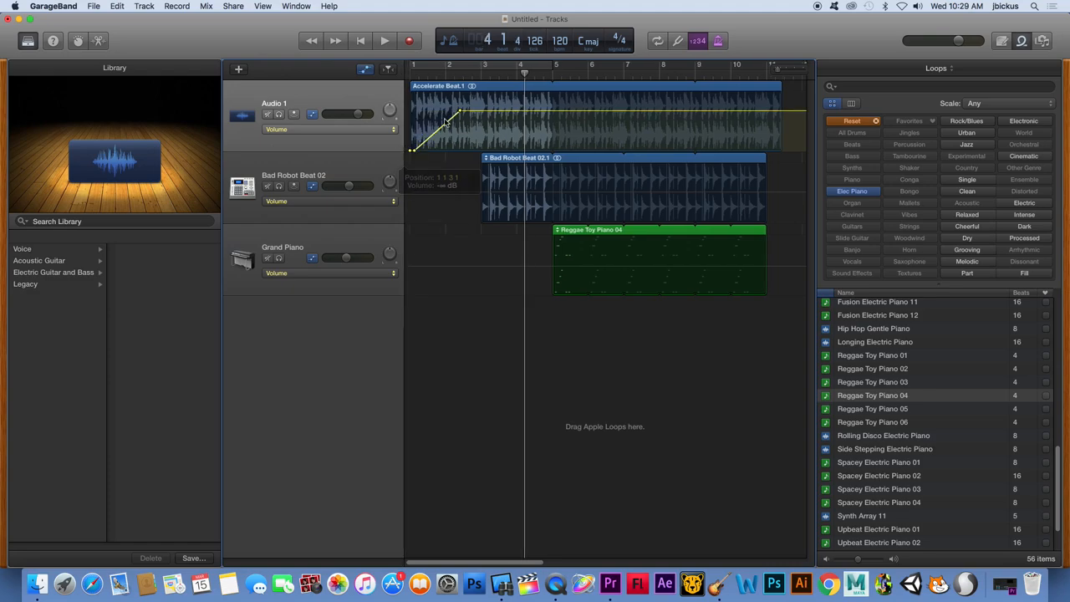
left_click_drag(462, 112, 519, 111)
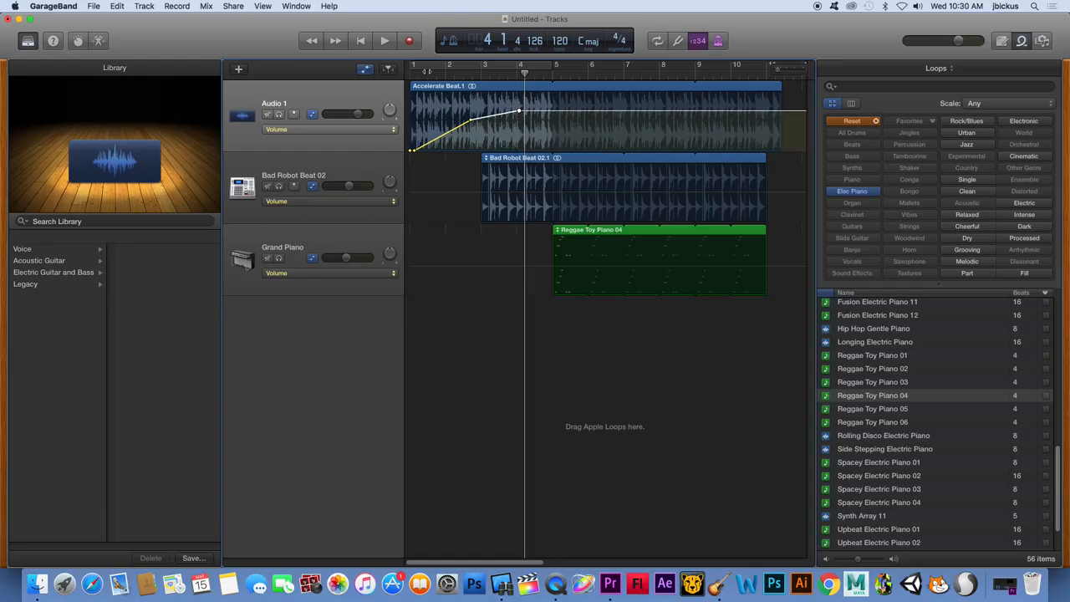
Return the playhead near the start, turn on the cycle area and stretch it from bar 1 to about bar 11
left_click(401, 71)
left_click(427, 77)
left_click(441, 65)
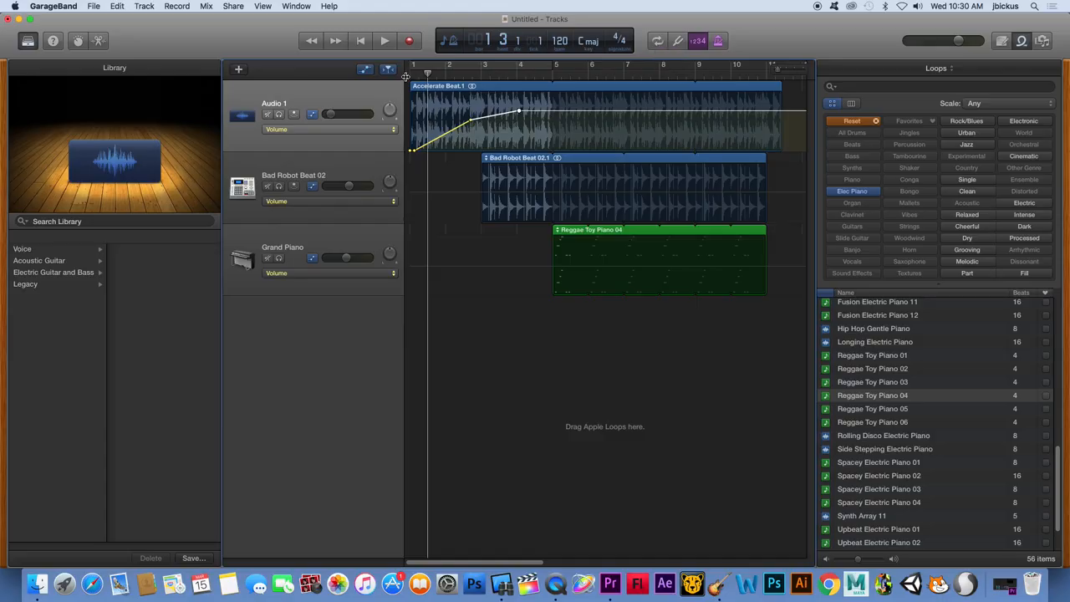
left_click(657, 41)
left_click_drag(555, 65, 739, 66)
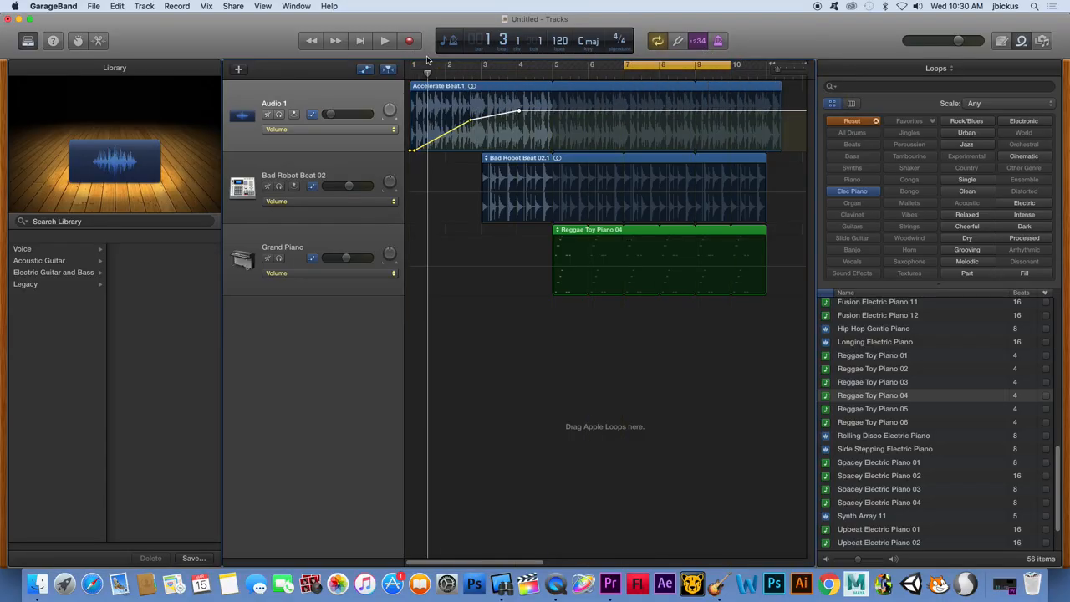
left_click_drag(417, 65, 773, 68)
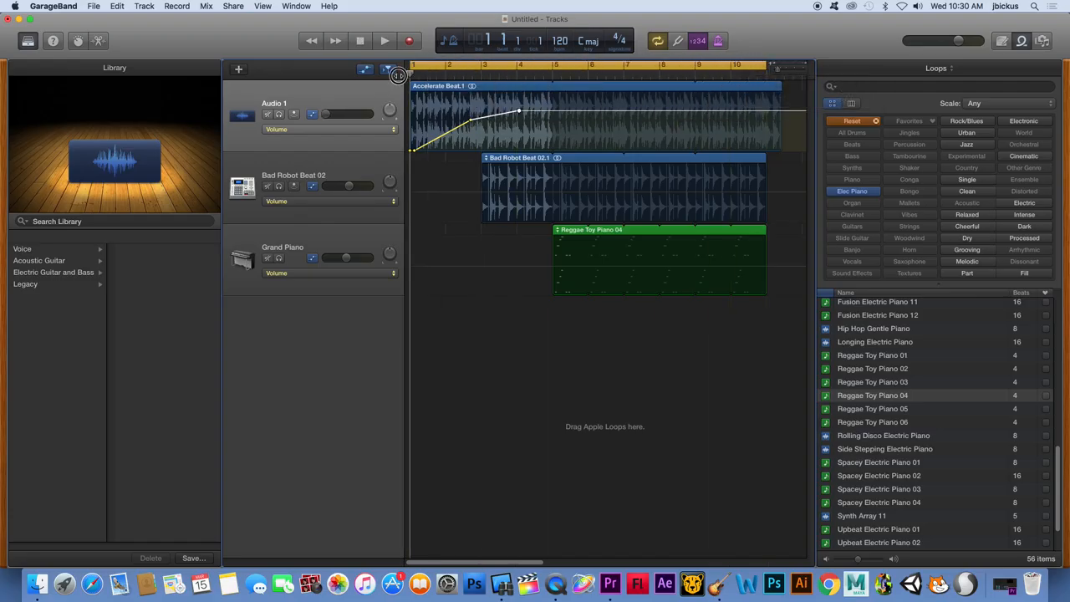
Move the middle Audio 1 volume point earlier to just before bar 2, playing the fade-in before and after the change
key("space")
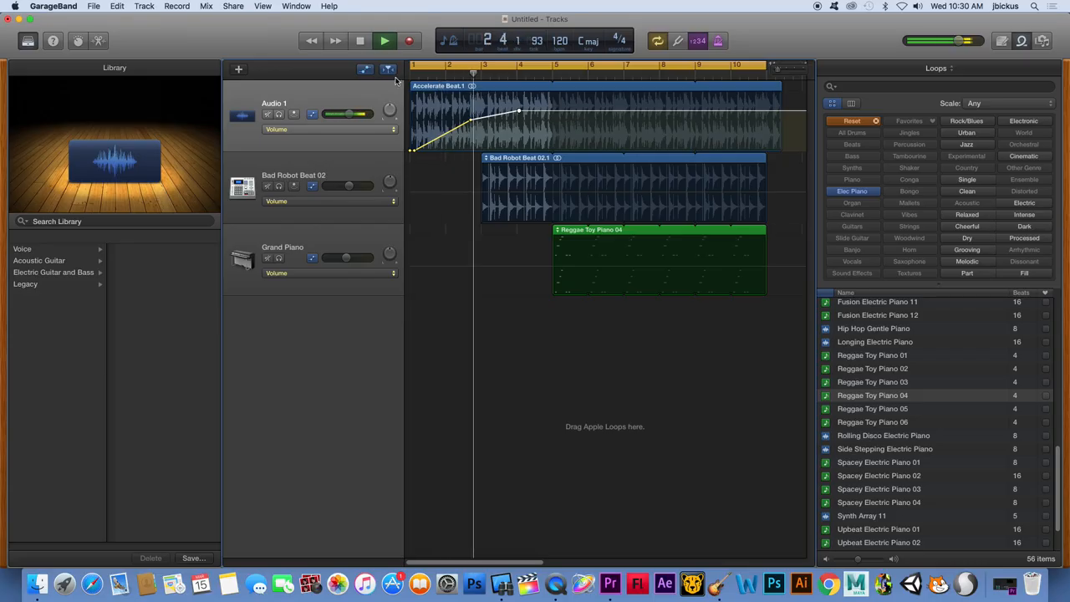
key("space")
left_click(468, 121)
left_click_drag(469, 121, 441, 119)
left_click(416, 76)
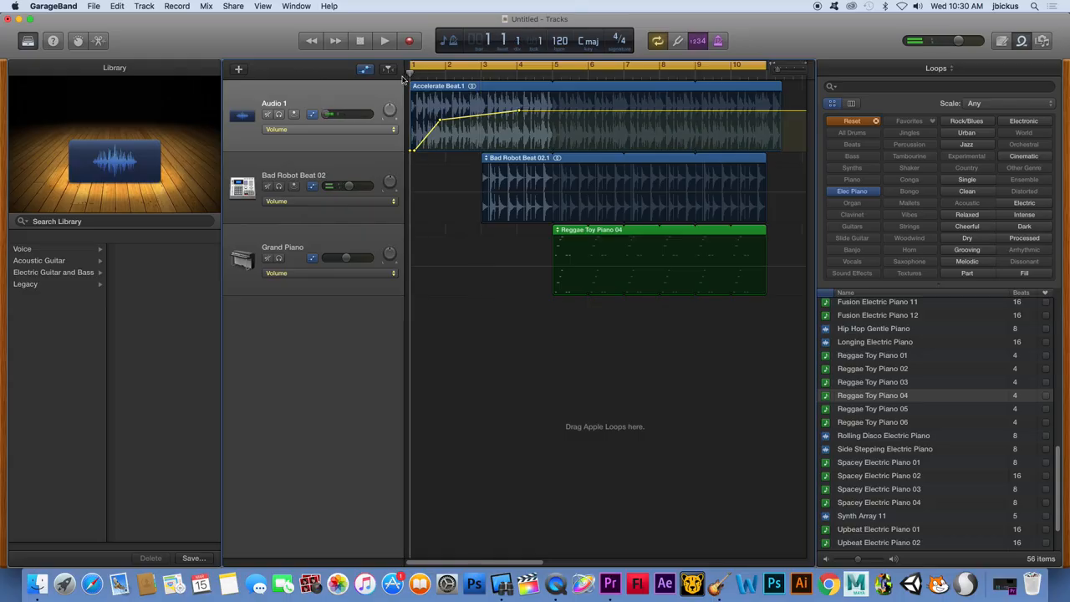
key("space")
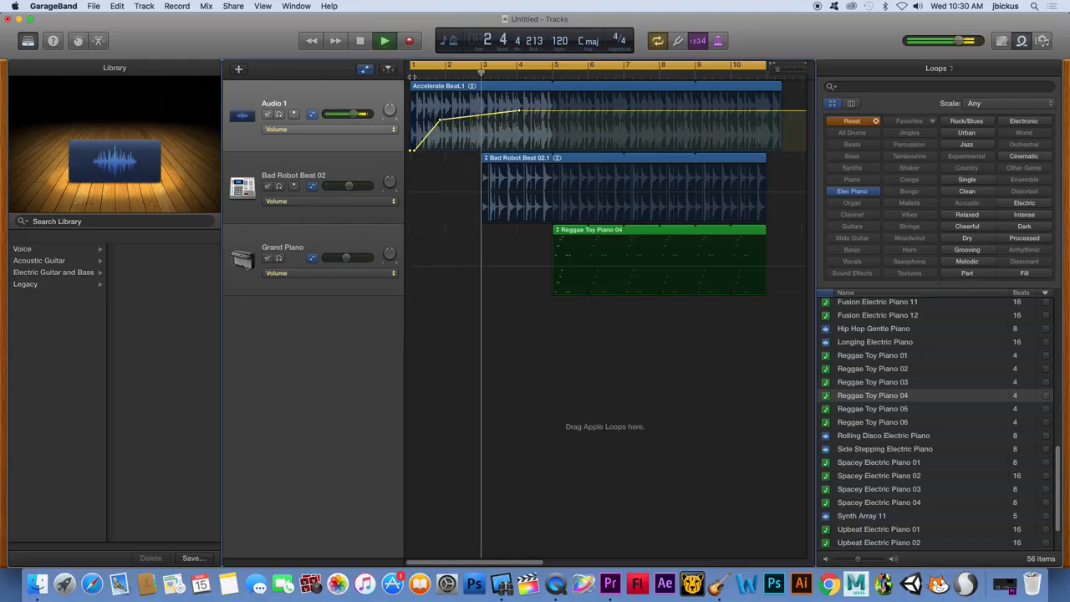
key("space")
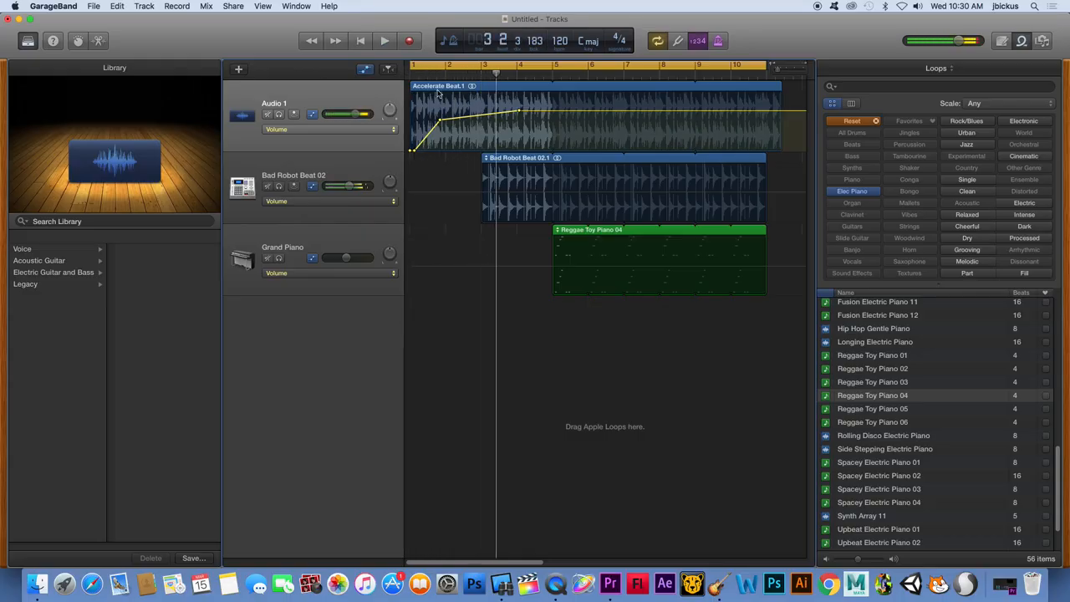
Draw a Bad Robot Beat 02 volume fade-in from a low level at bar 3 to full level just before bar 4, and play it
left_click(484, 194)
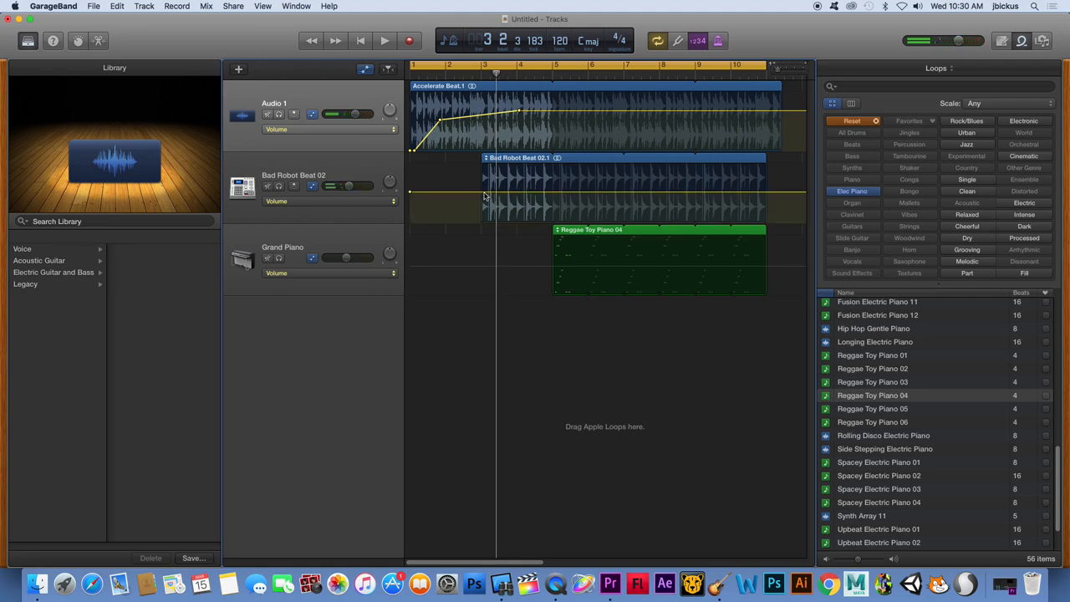
left_click_drag(485, 194, 481, 220)
left_click_drag(537, 212, 512, 191)
left_click(472, 73)
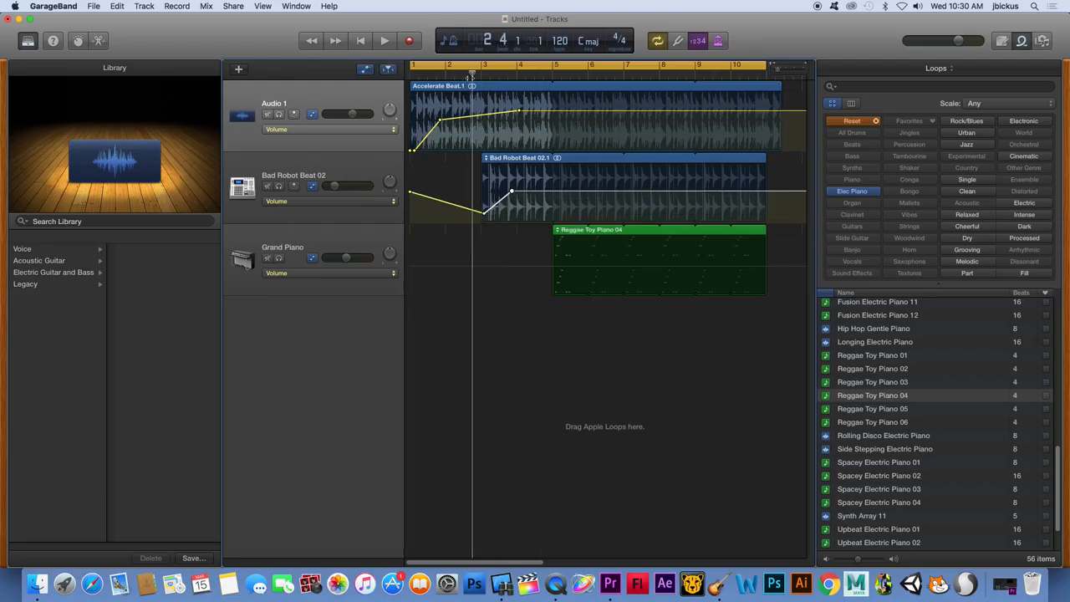
key("space")
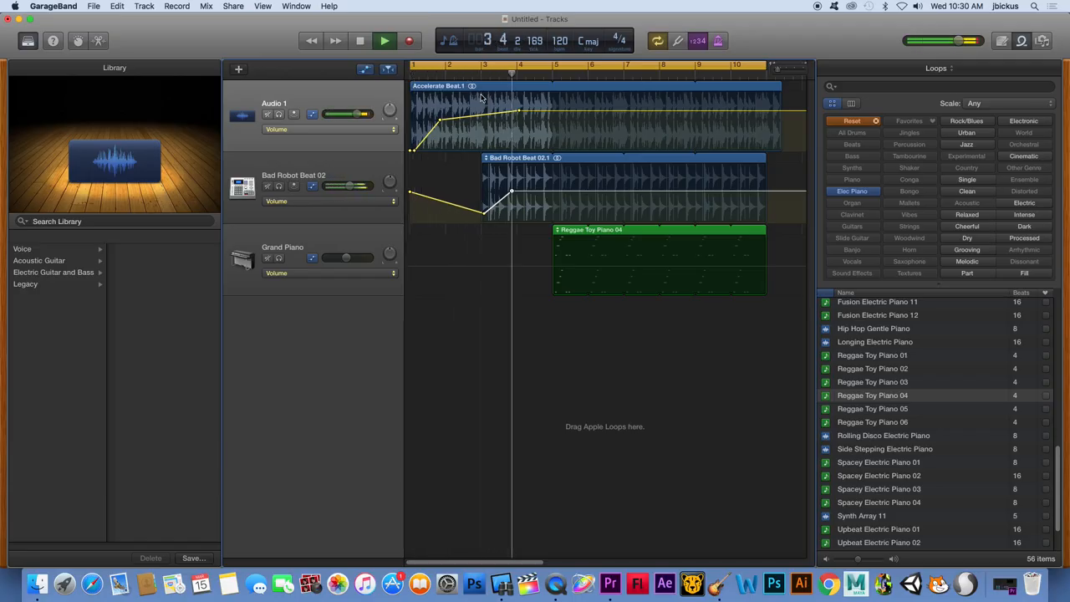
key("space")
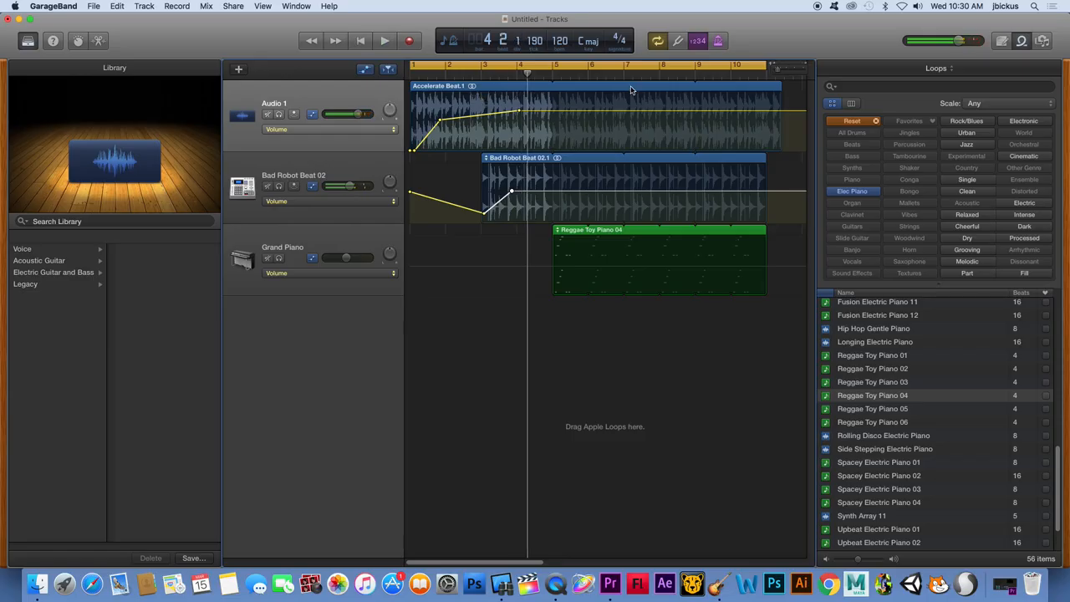
Turn off the count-in and play the song briefly with the metronome still on
left_click(699, 44)
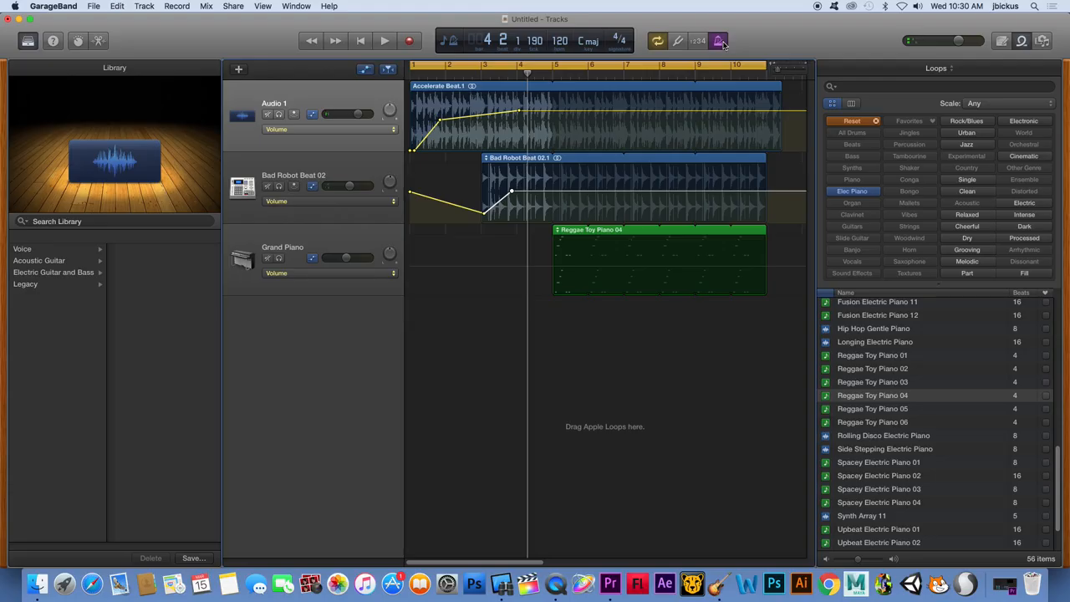
key("space")
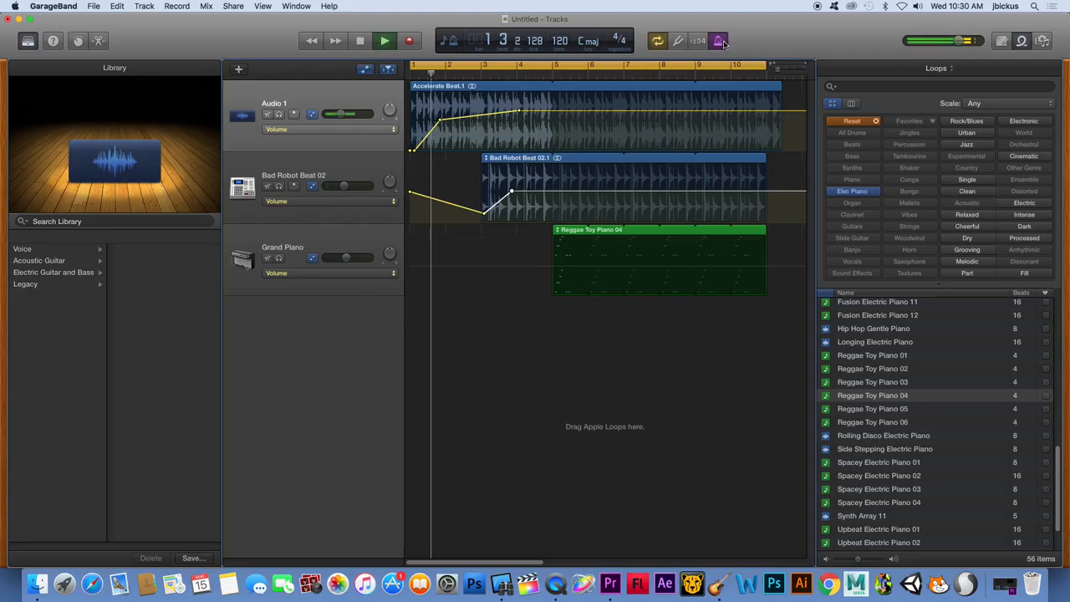
key("space")
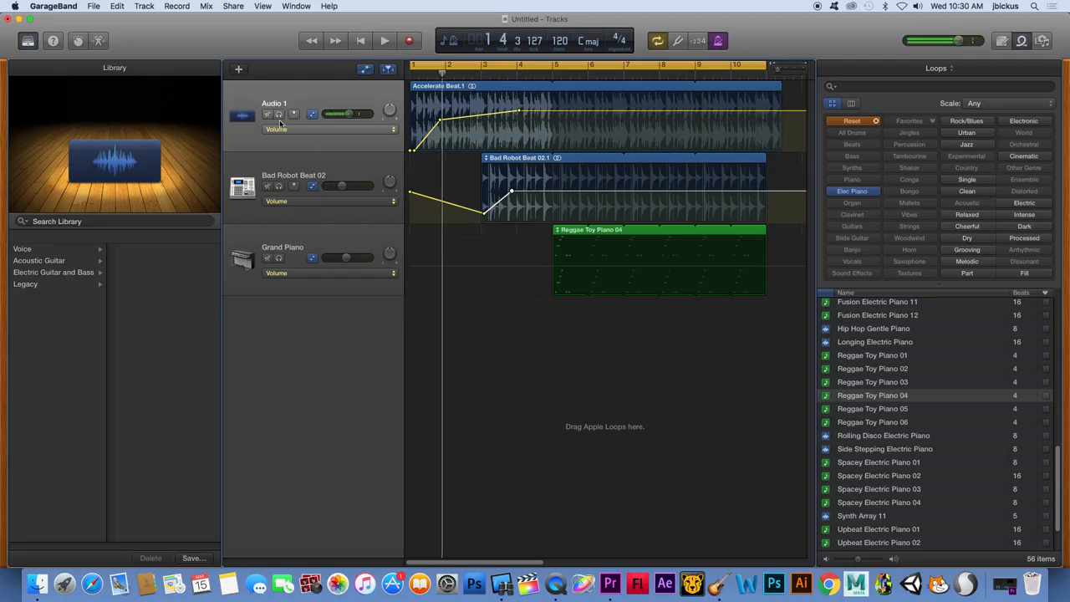
Mute all three tracks and play the project to hear only the metronome
left_click(267, 115)
left_click(267, 186)
left_click(268, 258)
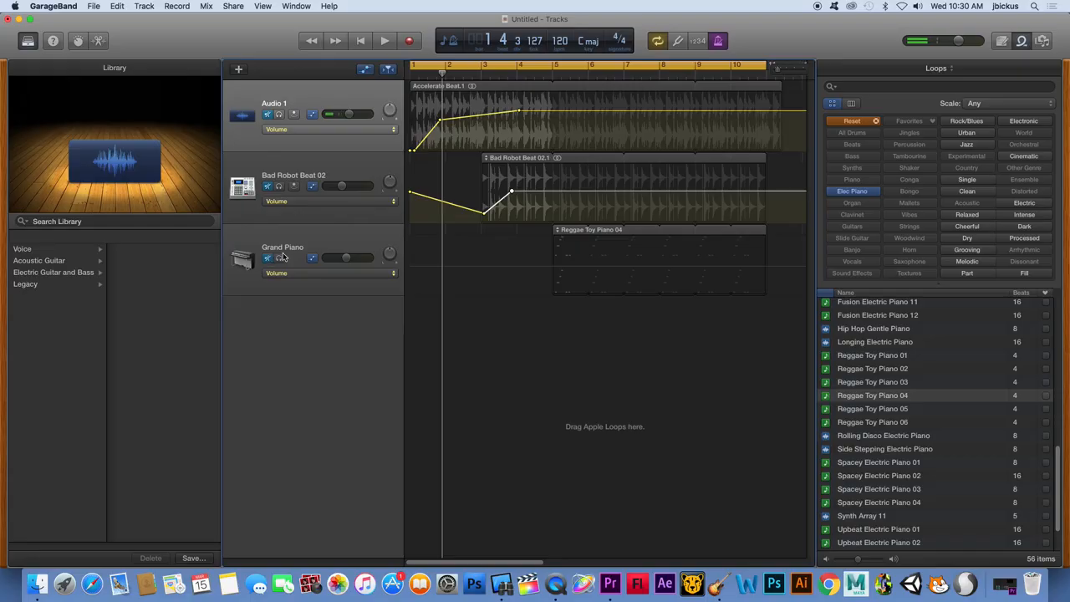
key("space")
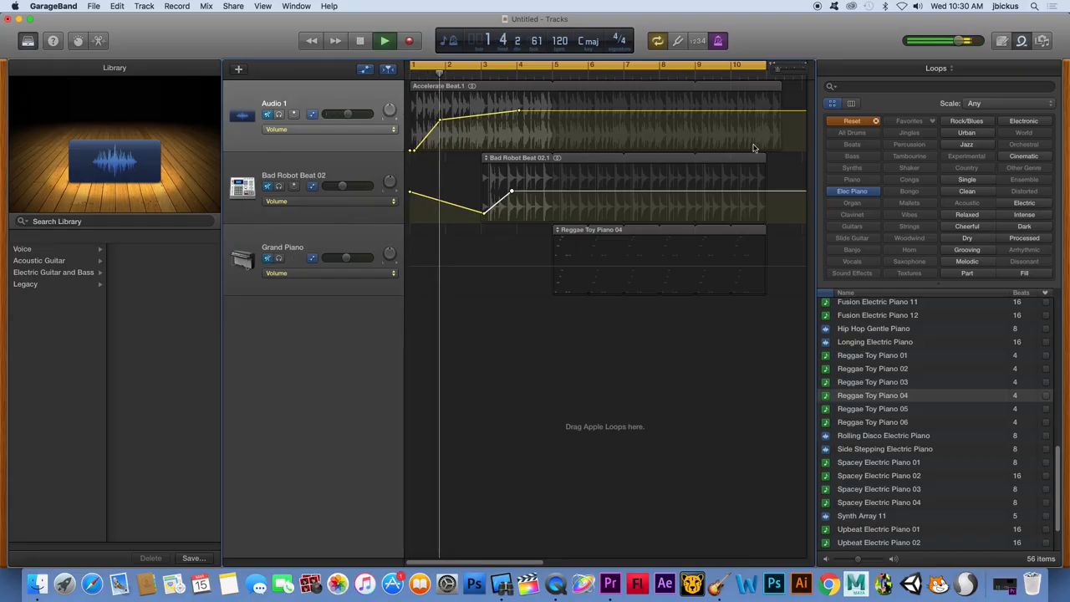
Stop playback with the count-in and metronome turned off, and unmute all three tracks
left_click(696, 46)
key("space")
left_click(720, 46)
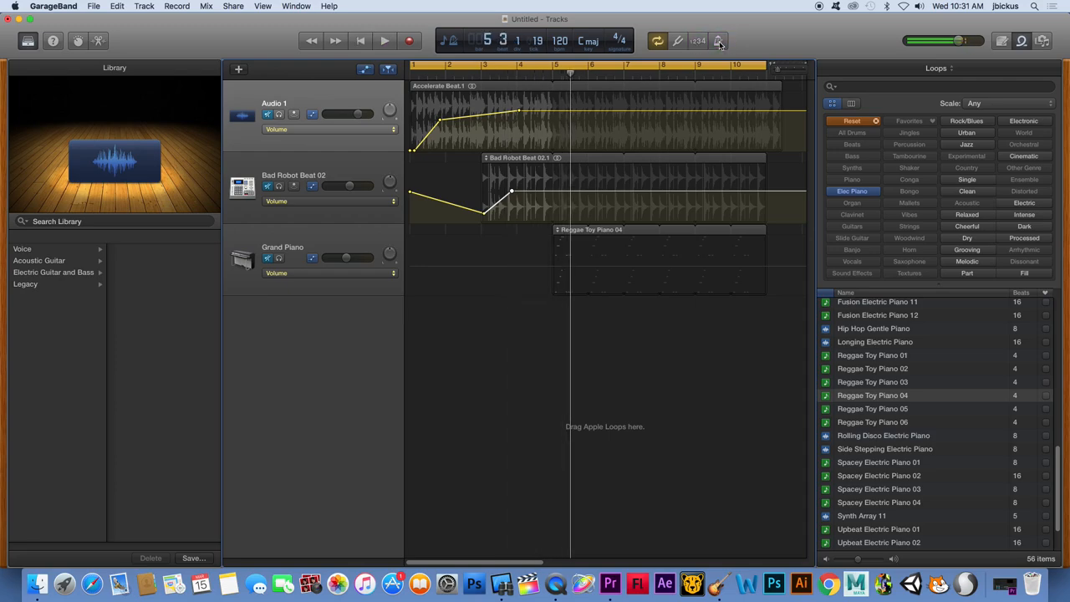
left_click(269, 114)
left_click(268, 187)
left_click(268, 259)
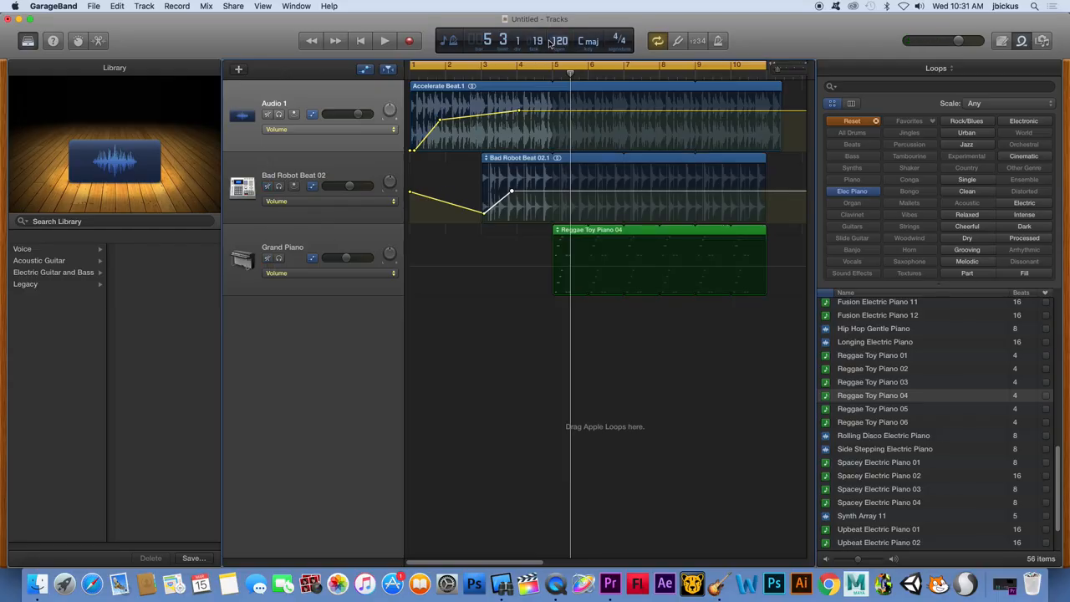
Switch the position display from Beats & Project to Time and place the playhead at about 00:08:22
left_click(452, 42)
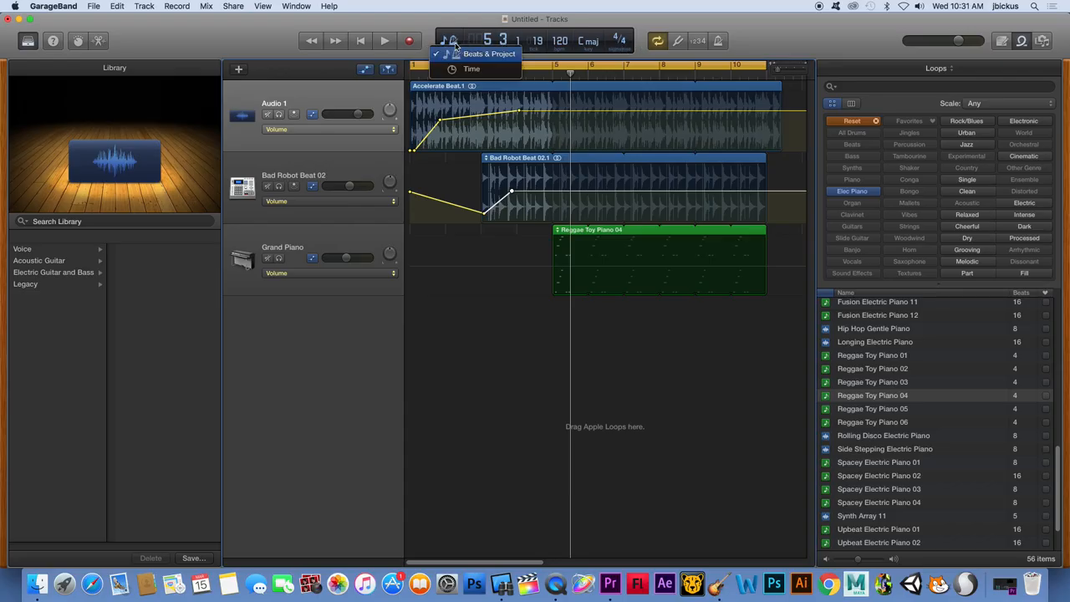
left_click(507, 61)
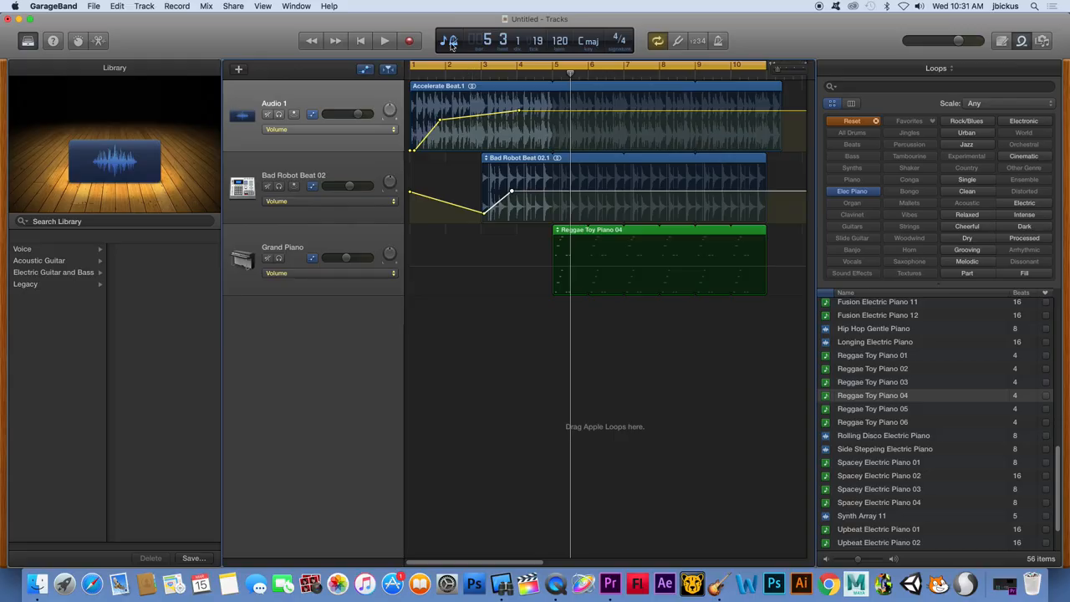
left_click(451, 43)
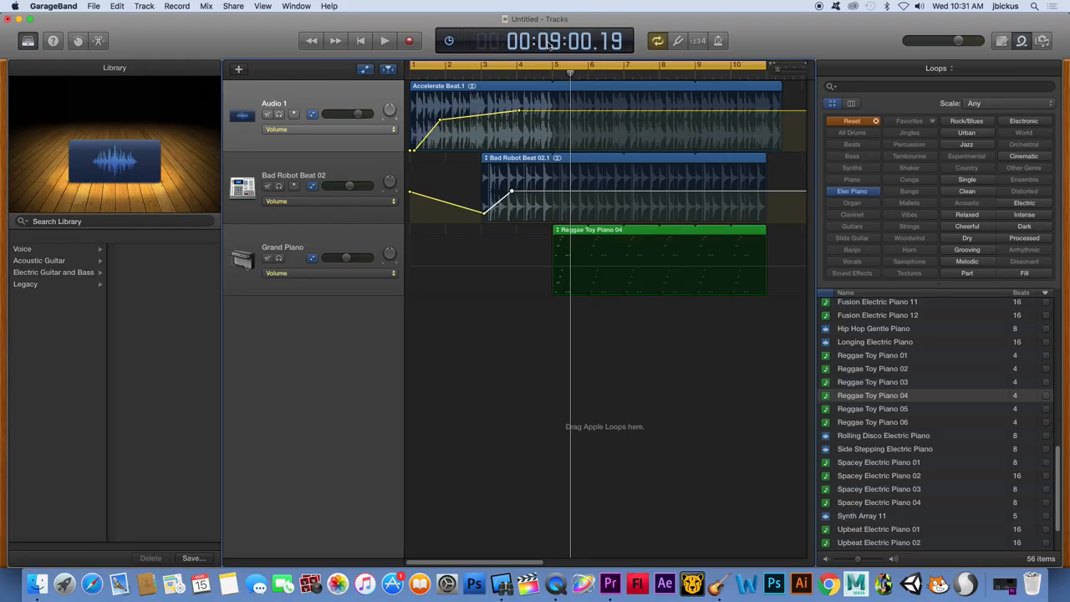
left_click(554, 76)
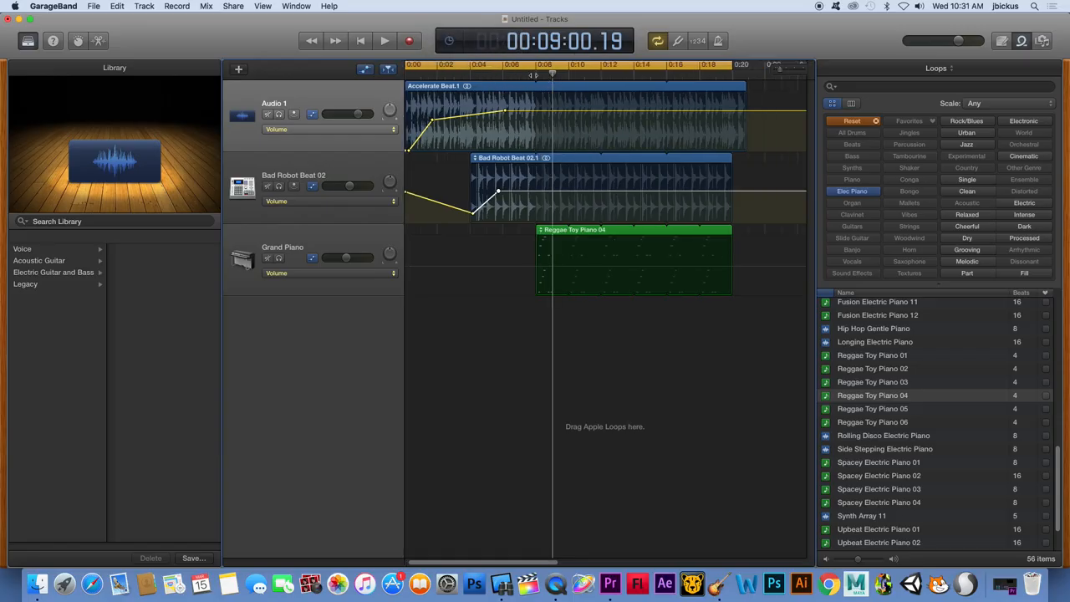
left_click_drag(533, 75, 555, 75)
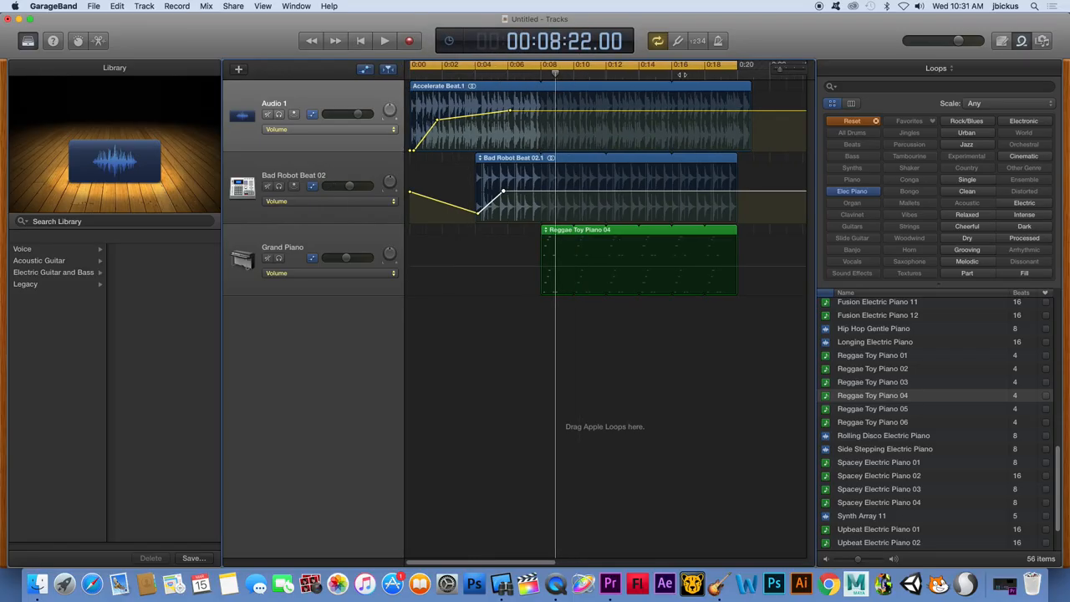
Turn off cycling and add the Horn loop Jazz Hustle Flute 04 on a new track at about 0:11
left_click(657, 41)
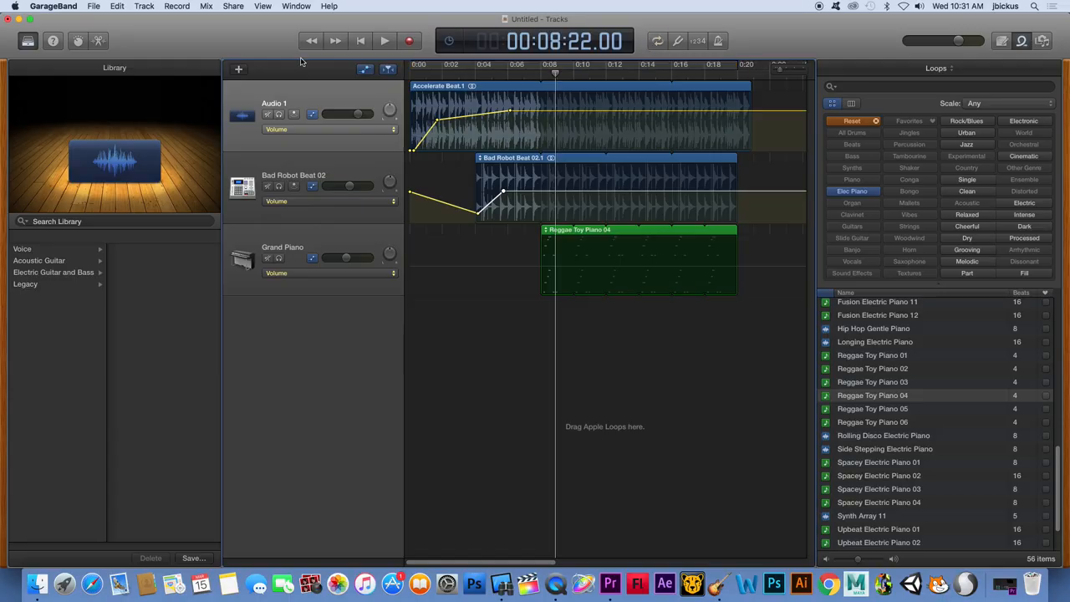
left_click(877, 122)
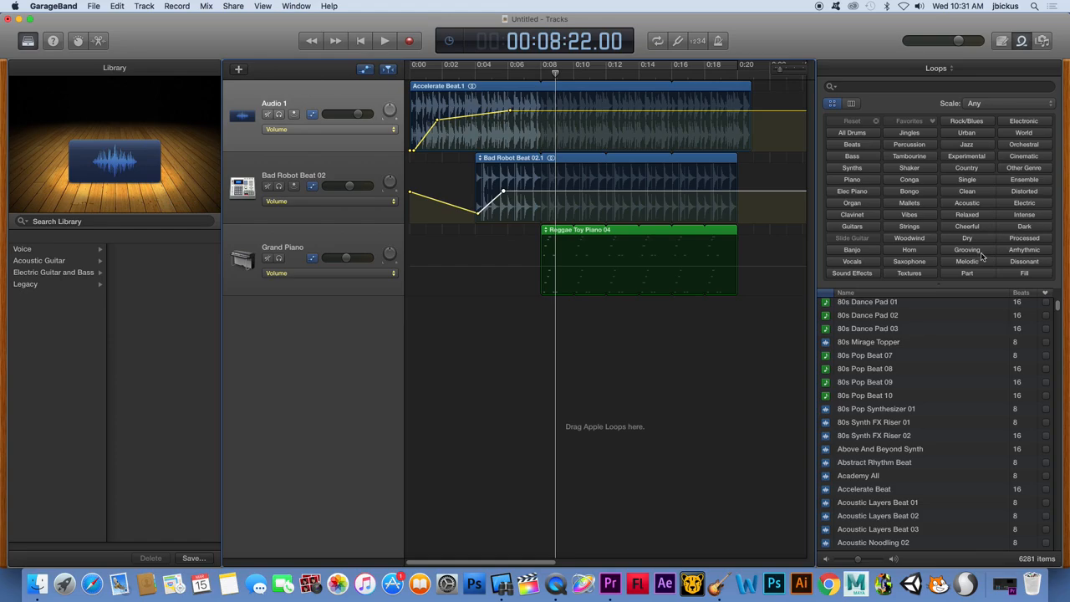
left_click(909, 249)
left_click(871, 408)
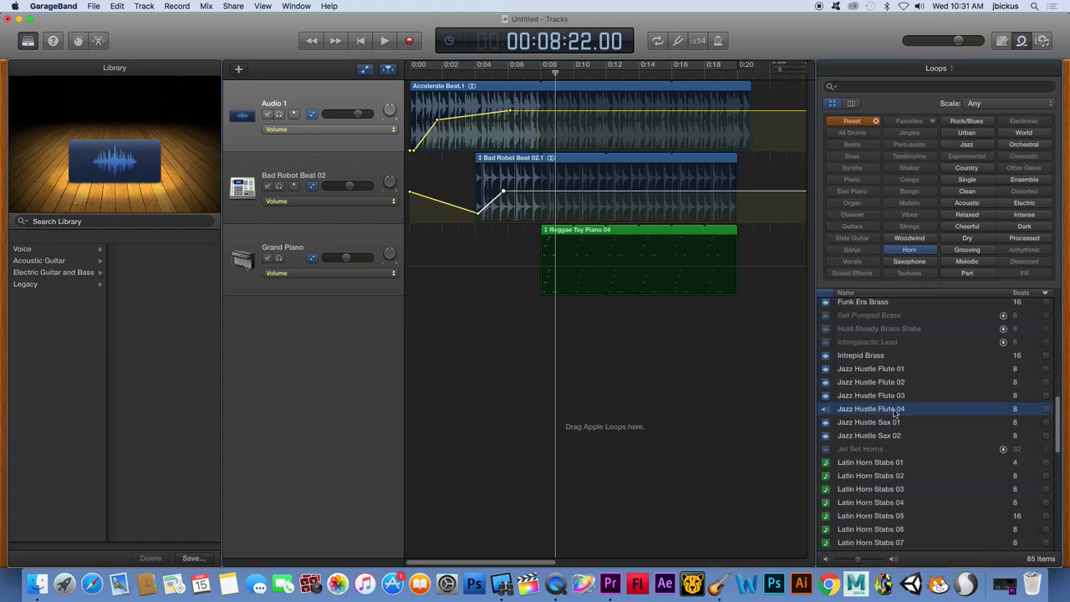
left_click_drag(871, 408, 596, 328)
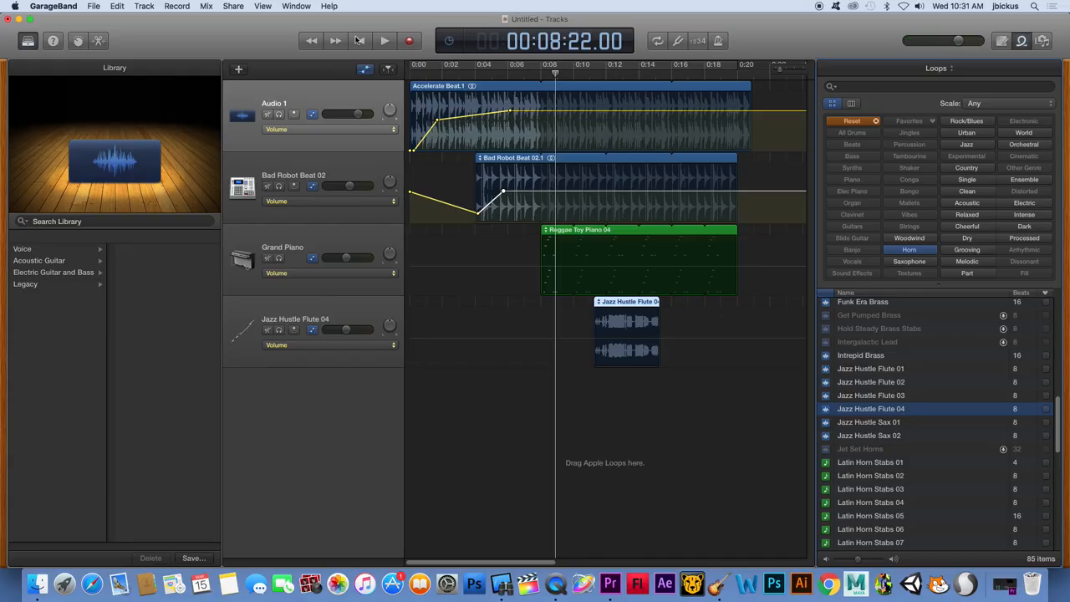
Split the Accelerate Beat region on Audio 1 at the playhead and select the short piece just before the cut
left_click(117, 7)
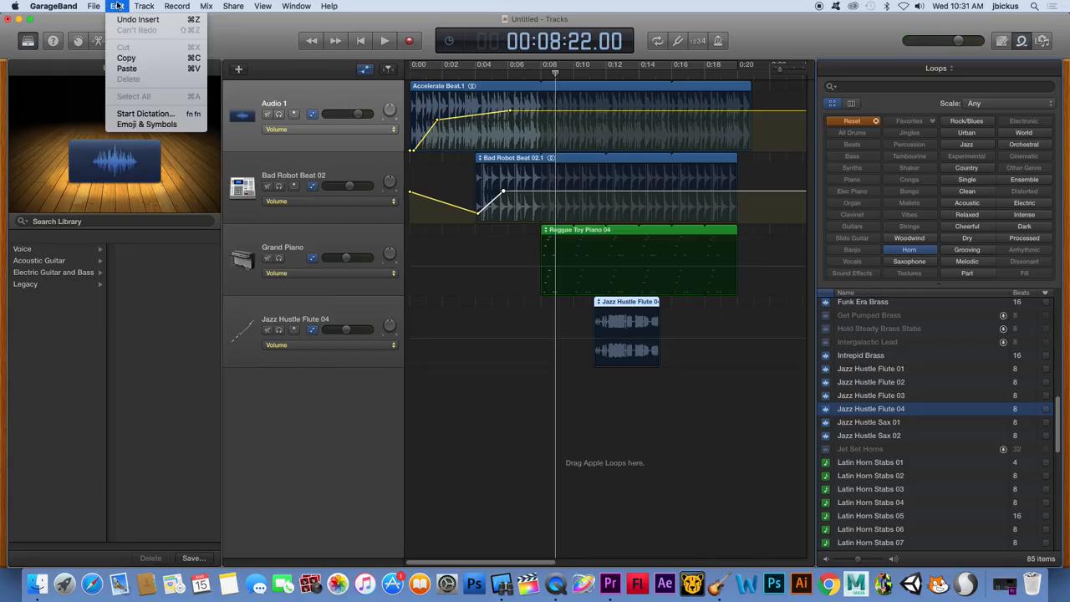
left_click(548, 126)
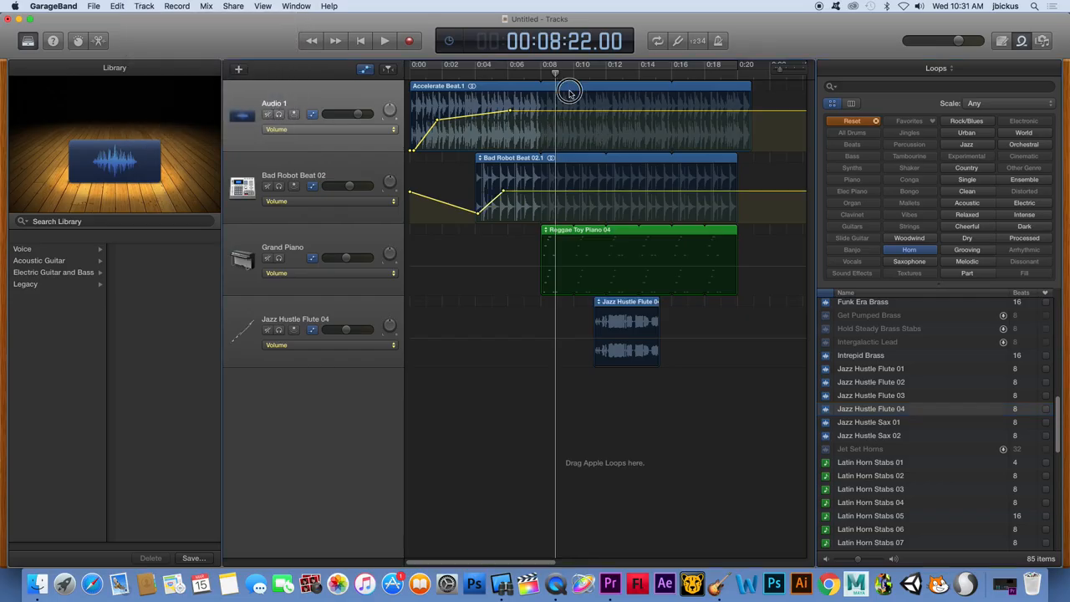
left_click(583, 84)
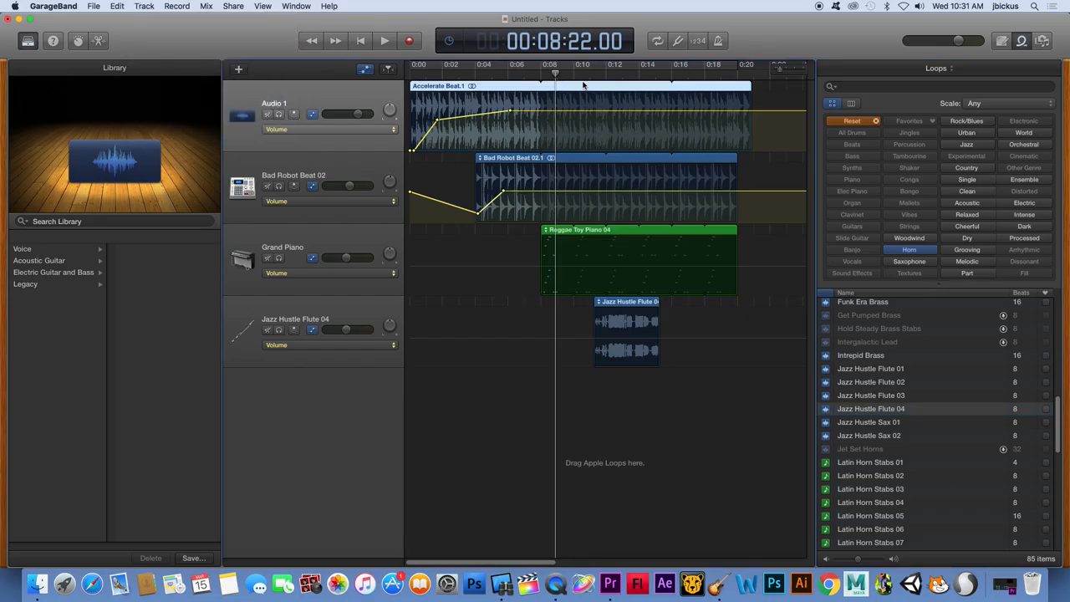
left_click(117, 6)
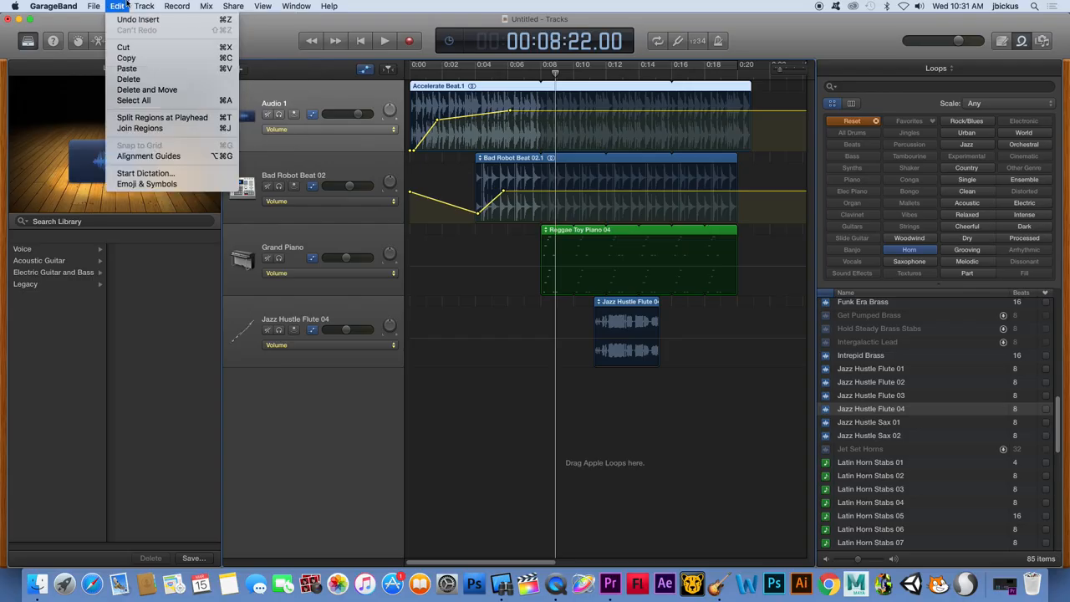
left_click(155, 119)
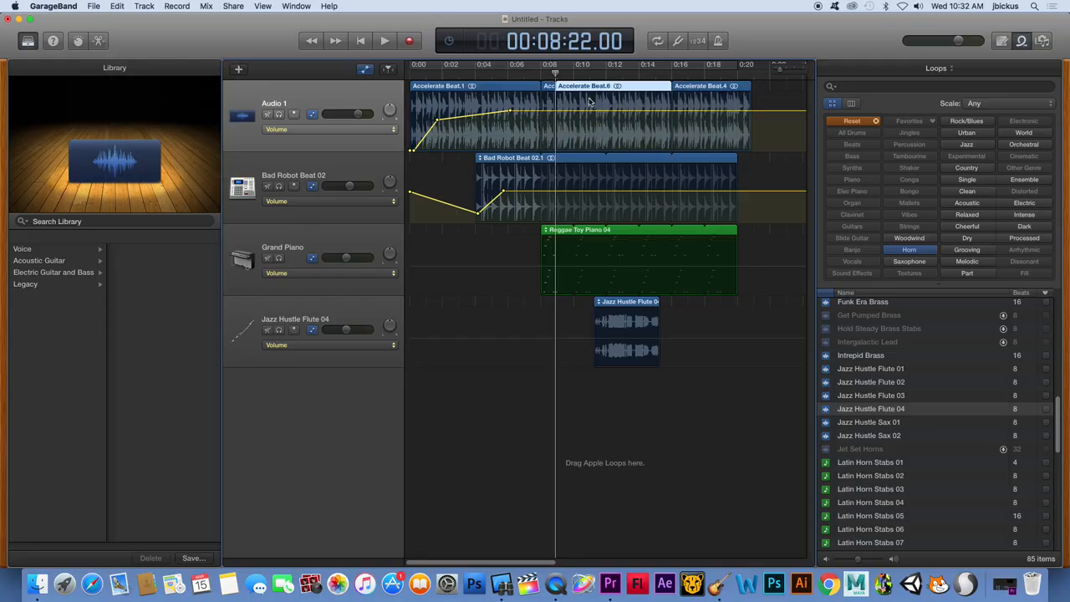
left_click(549, 89)
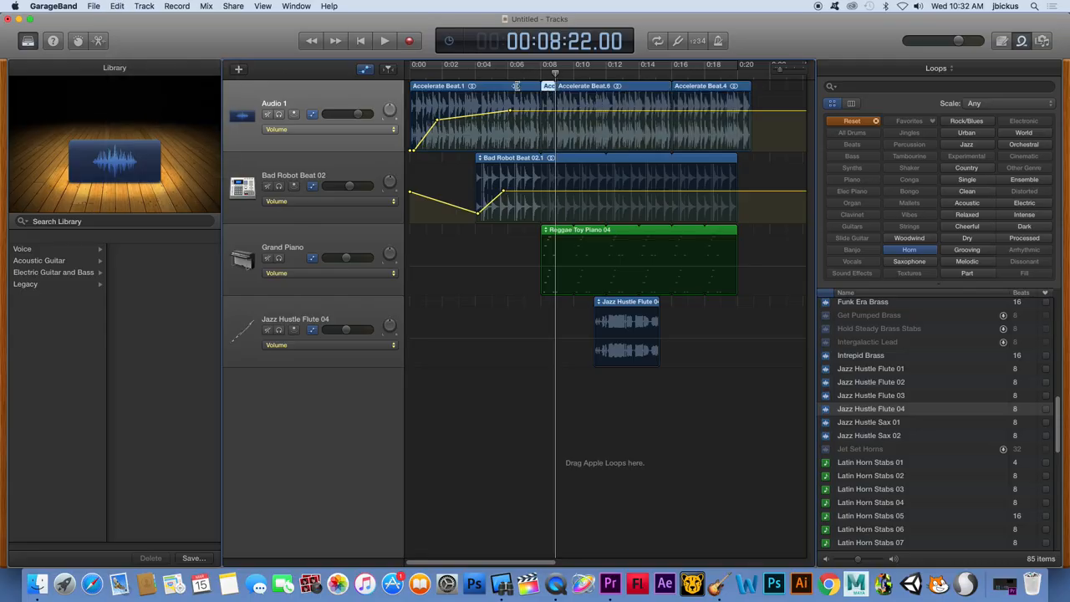
Open the Export Song to Disk options, try the MP3 format, and cancel the export
left_click(234, 6)
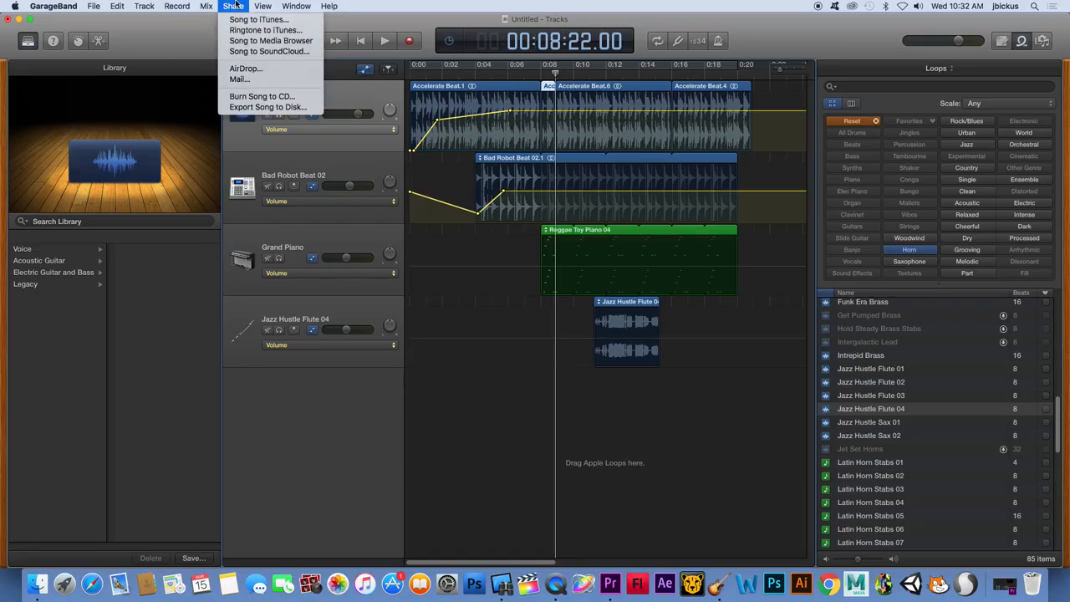
left_click(264, 107)
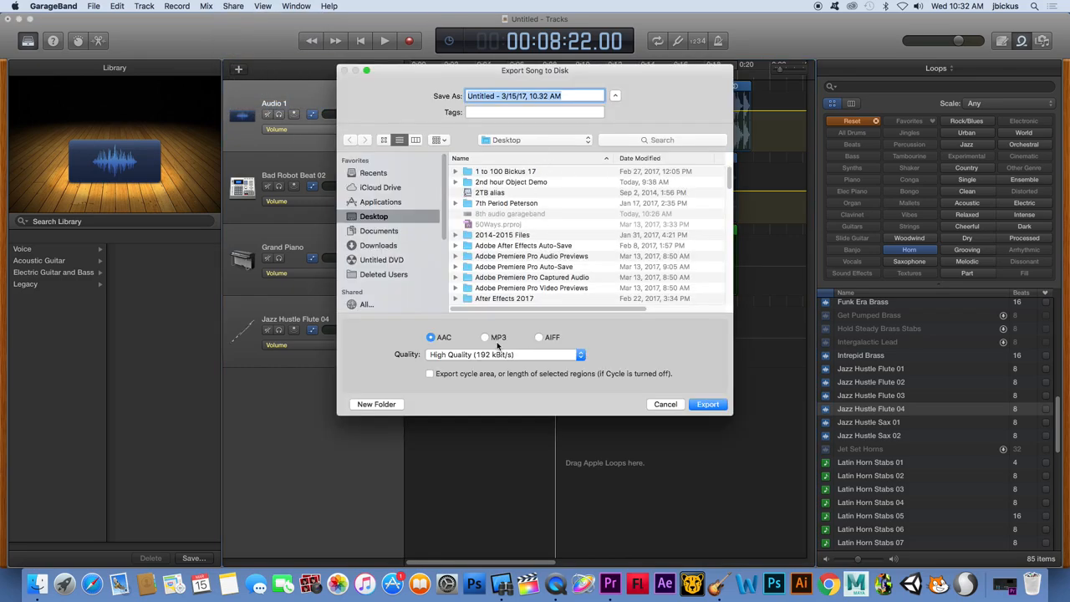
left_click(491, 341)
left_click(666, 404)
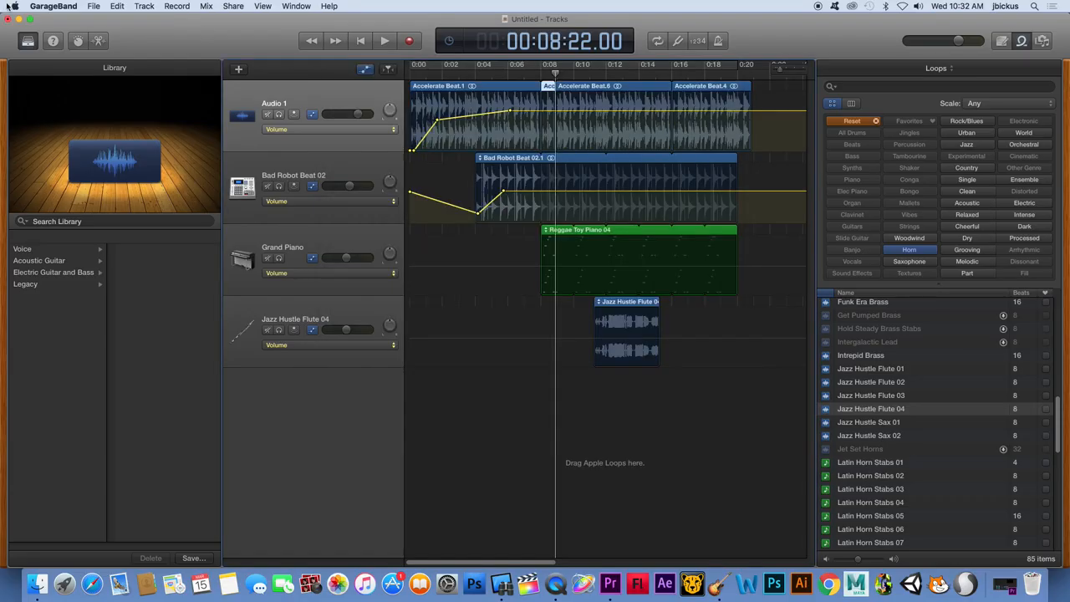
Open the project's save options, check the list of save locations, and cancel without saving
left_click(89, 5)
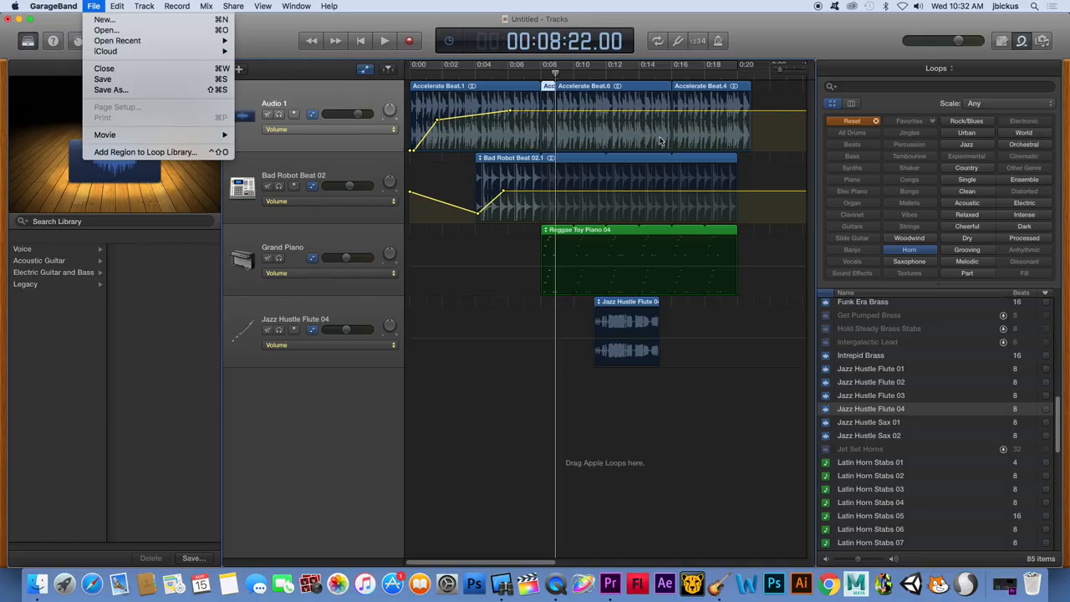
left_click(117, 80)
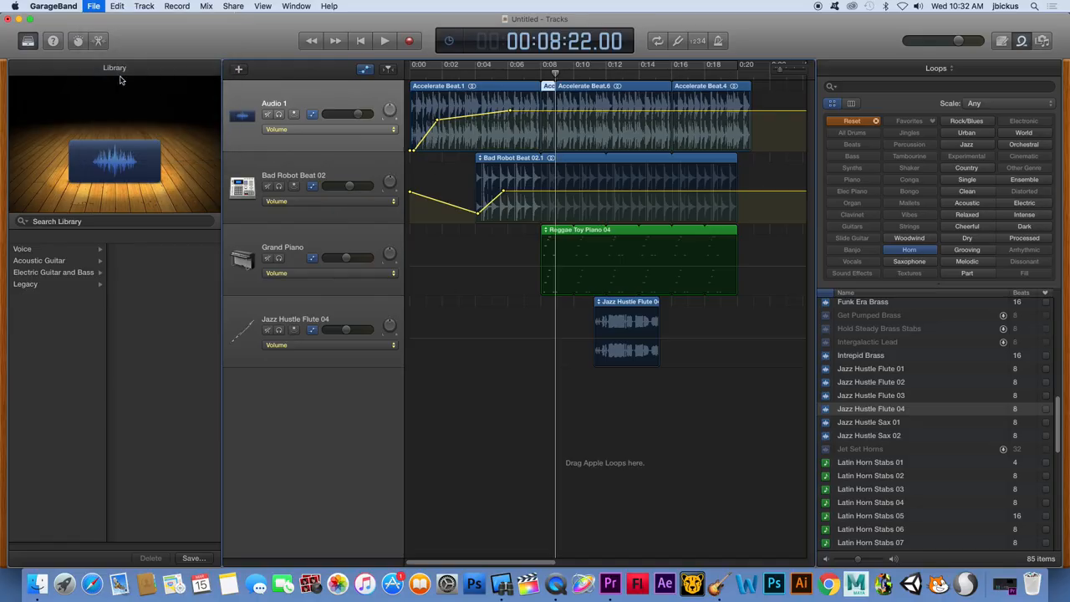
left_click(502, 139)
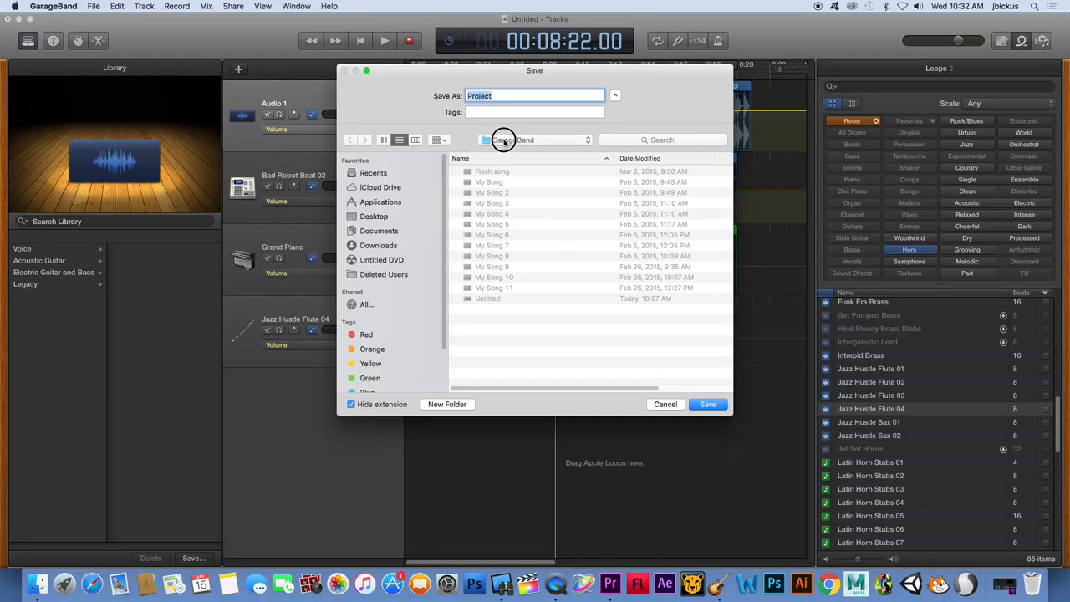
left_click(681, 105)
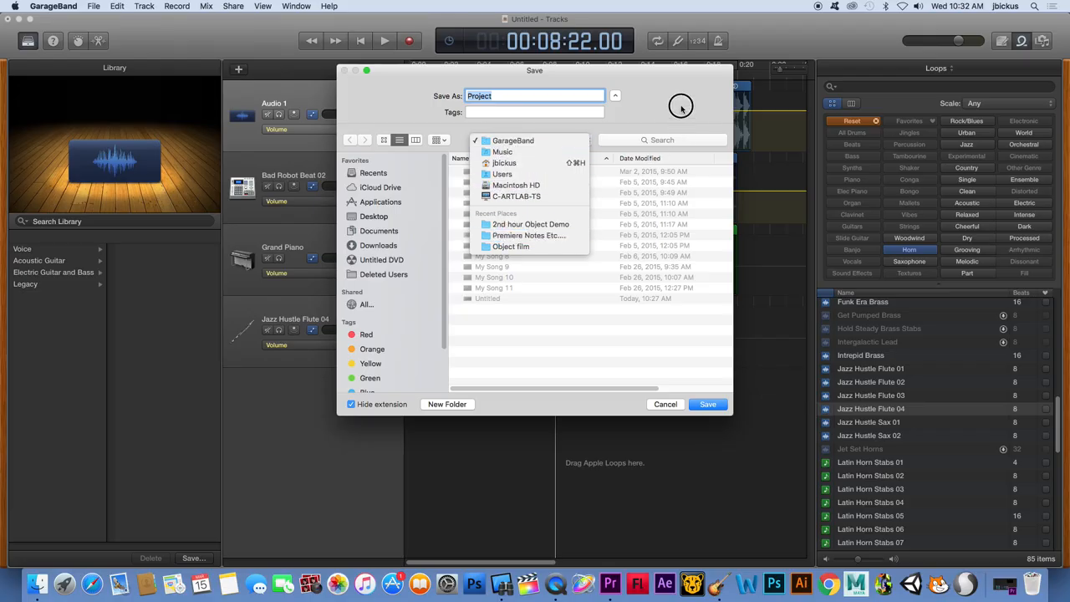
left_click(673, 406)
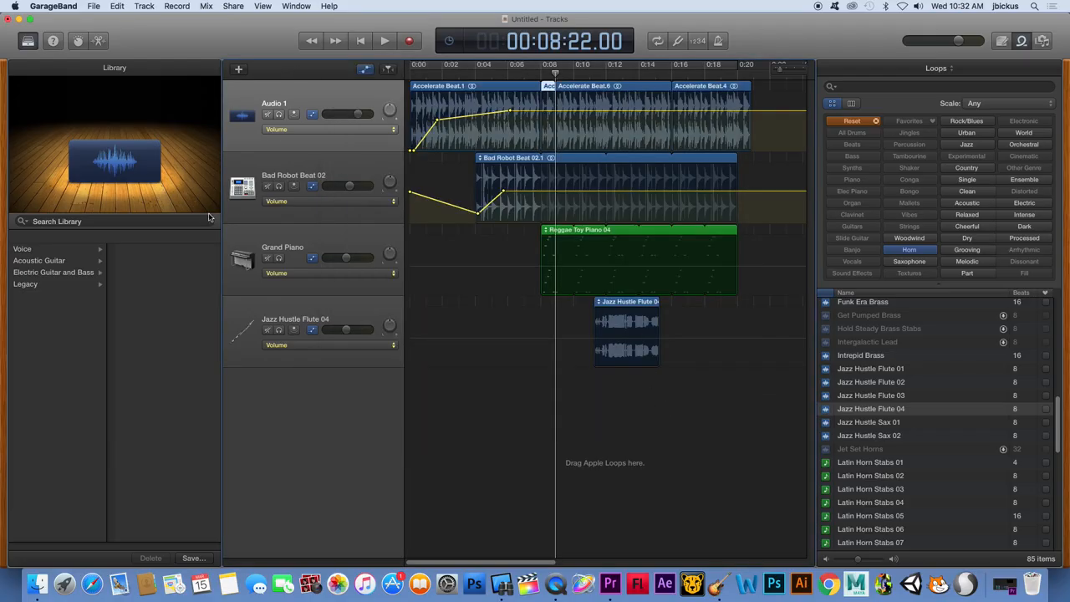
Change the Grand Piano track's instrument to the Hard Rock guitar
left_click(293, 241)
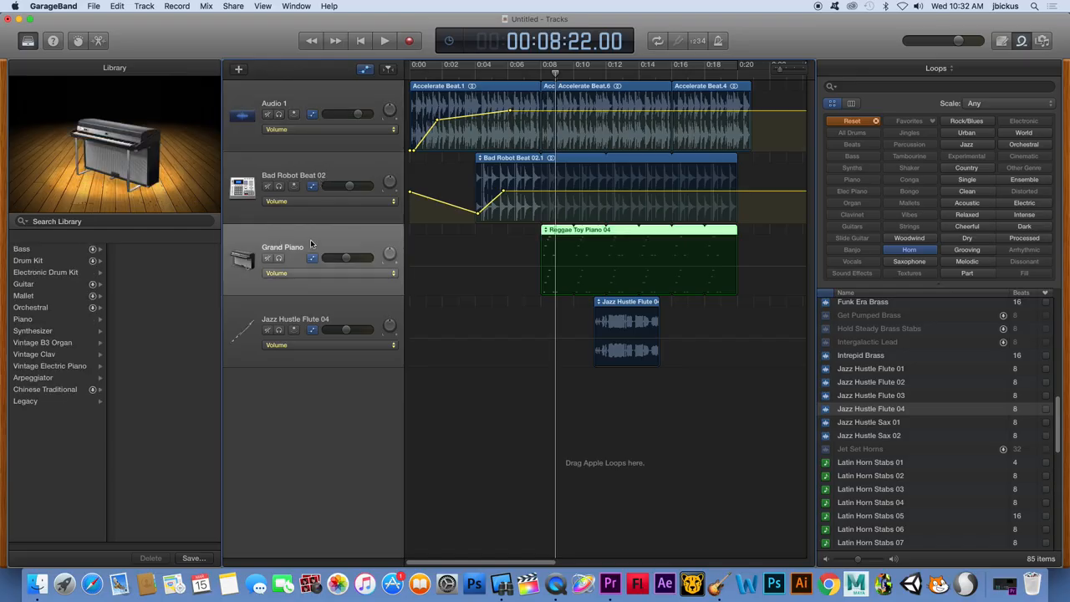
left_click(66, 286)
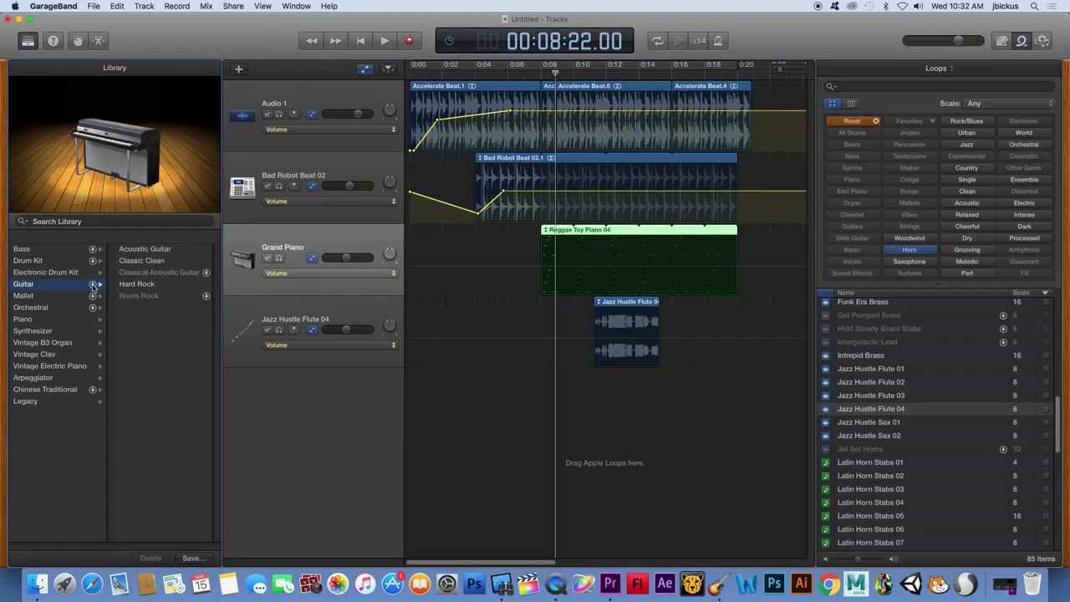
left_click(146, 285)
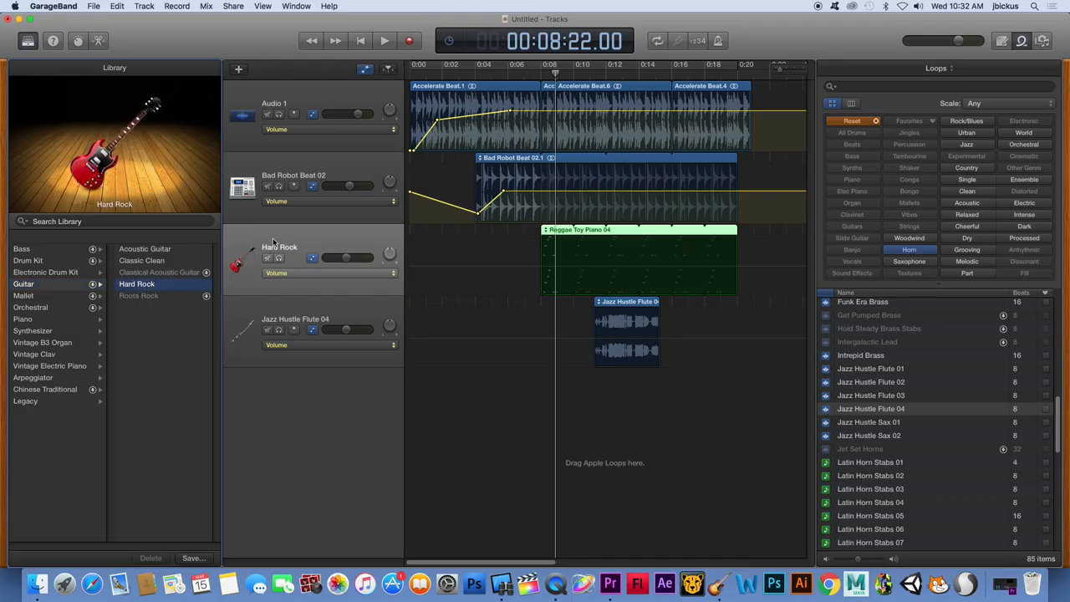
Mute Audio 1, Bad Robot Beat 02 and Jazz Hustle Flute 04, and listen to the Hard Rock track alone
key("space")
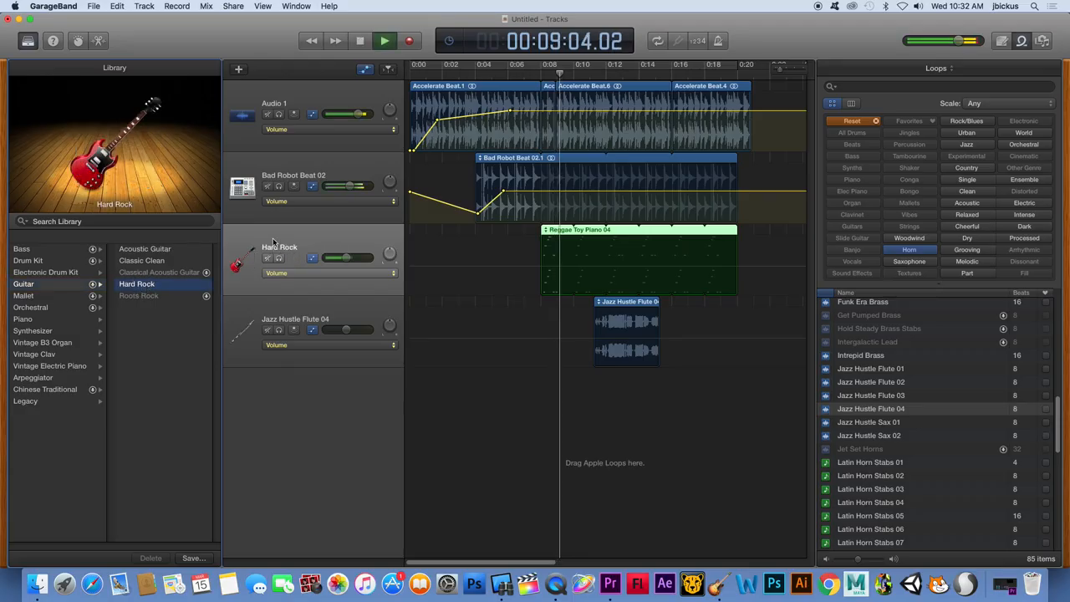
key("space")
left_click(268, 115)
left_click(266, 187)
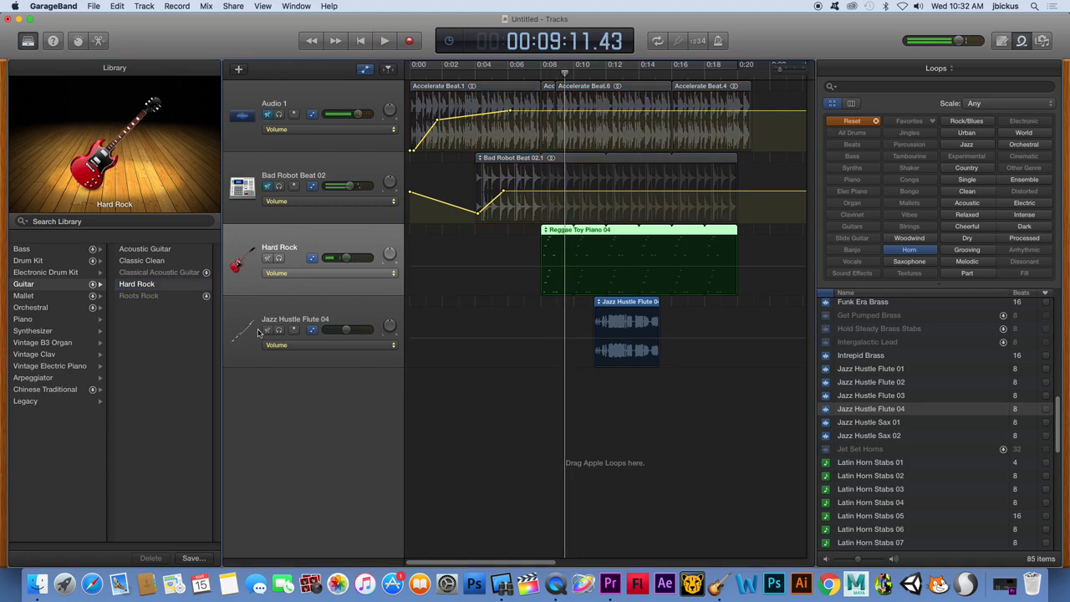
left_click(267, 331)
key("space")
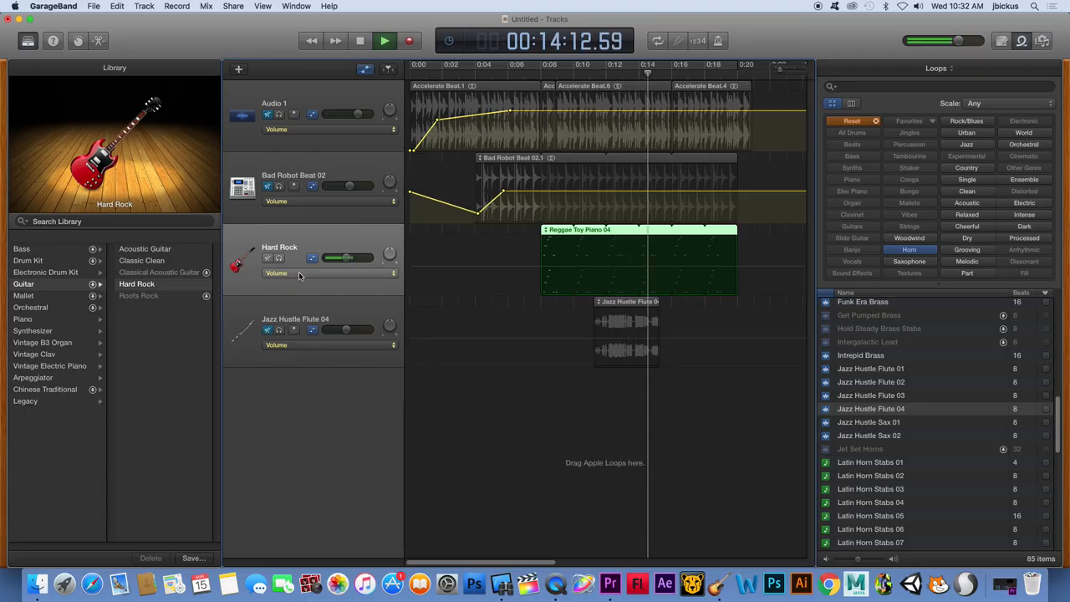
key("space")
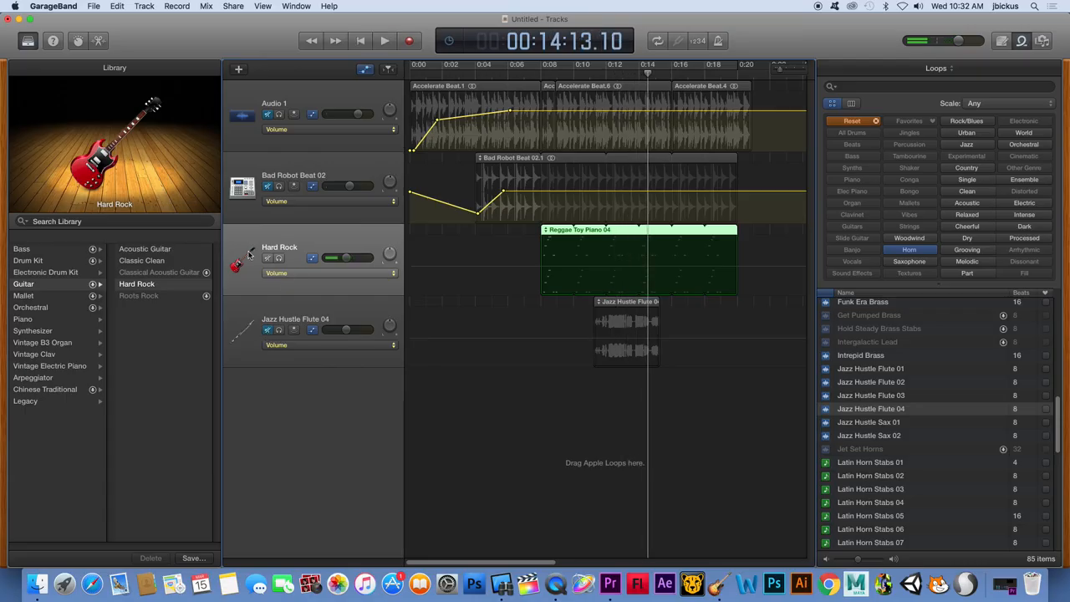
Undo the Hard Rock instrument change, and mute Audio 1, Bad Robot Beat 02 and Jazz Hustle Flute 04 to hear Grand Piano alone
key("super+z")
key("space")
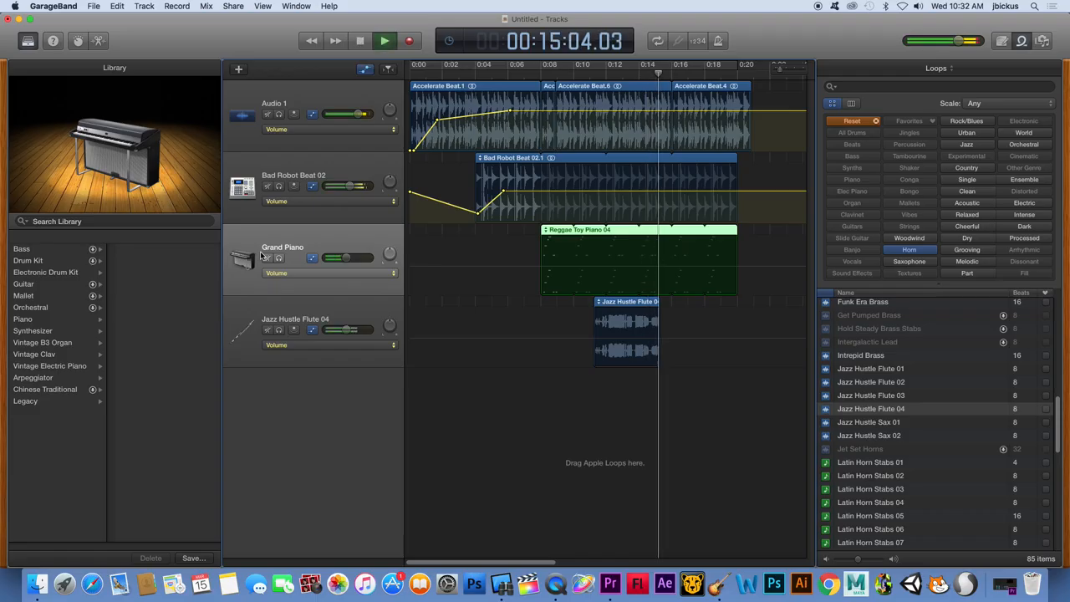
key("space")
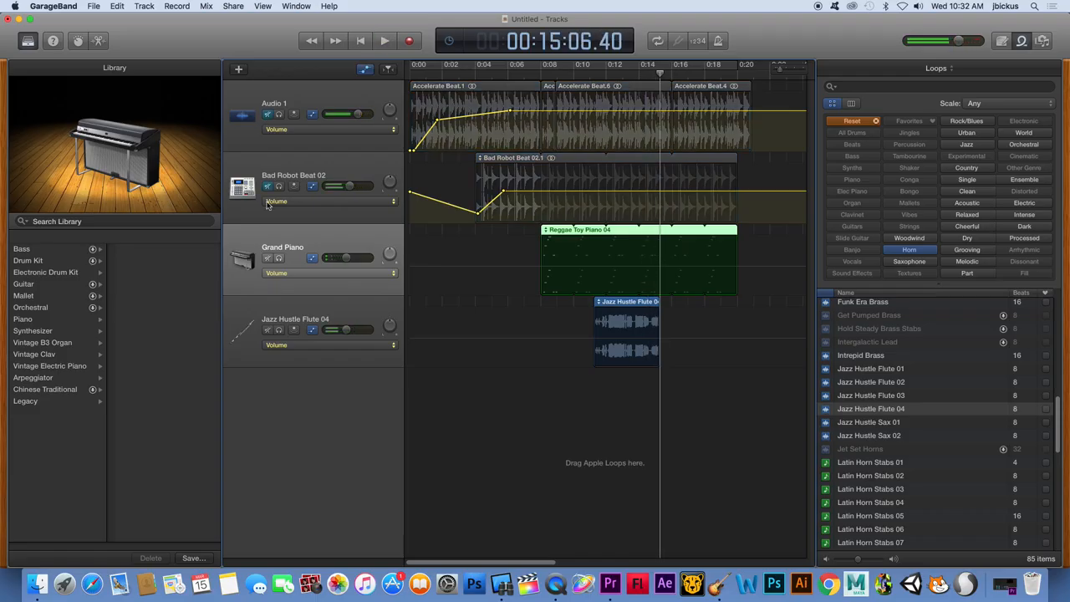
left_click(267, 329)
key("space")
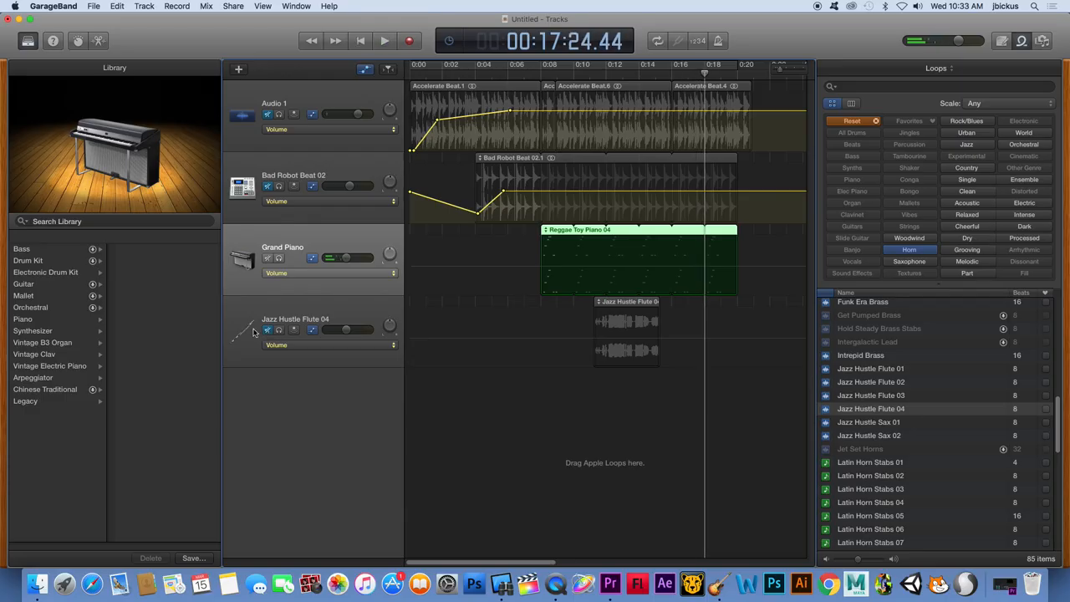
Change the Grand Piano track's instrument to Hollow Pumper from the Synthesizer's EDM Bass sounds
left_click(54, 332)
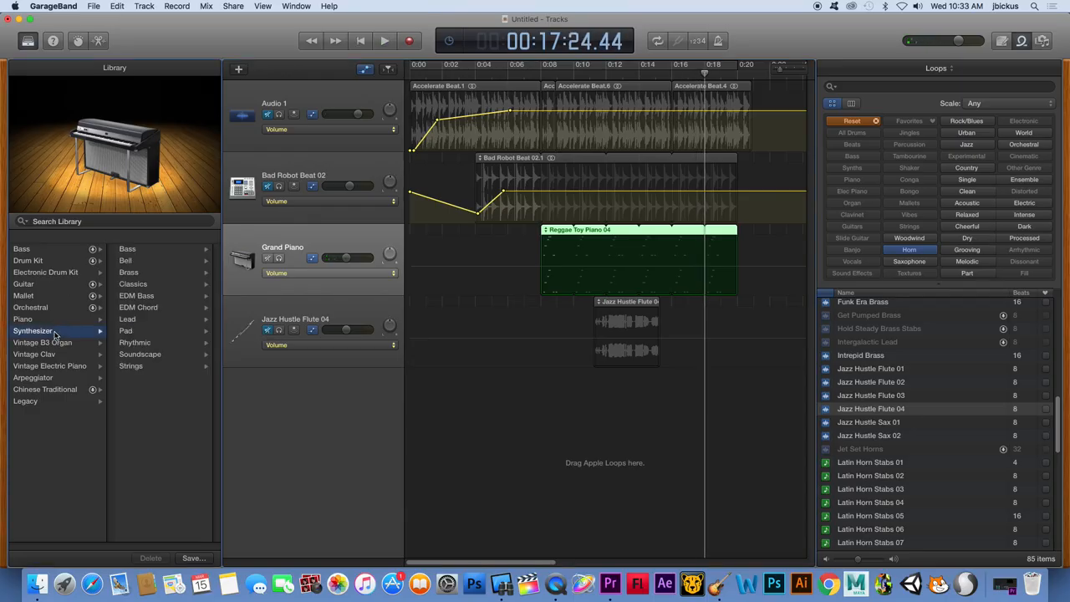
left_click(136, 296)
left_click(143, 331)
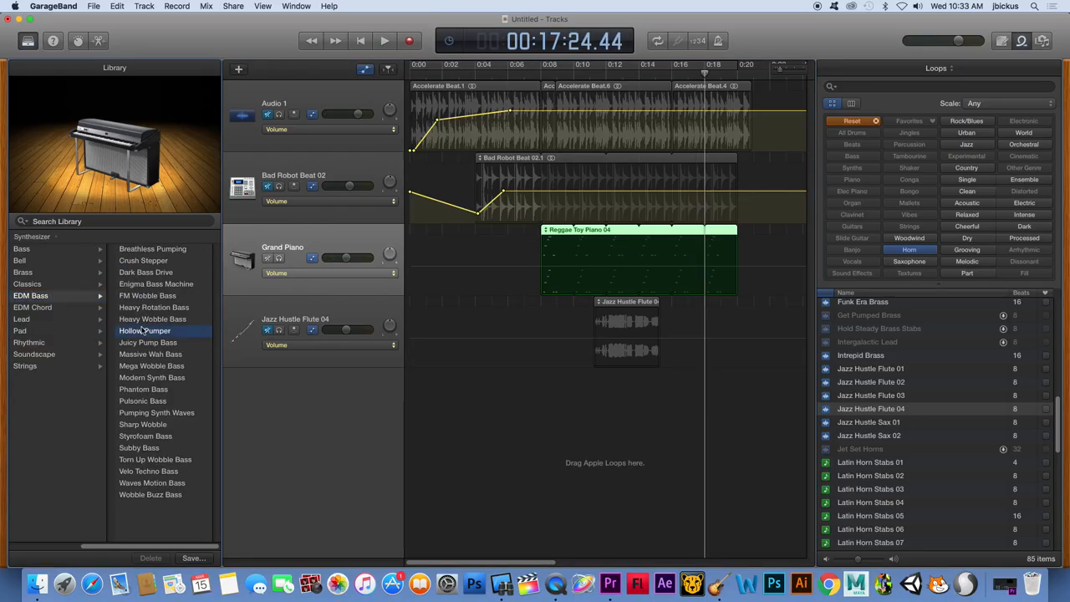
Play the Hollow Pumper track from about 00:08:11, raise its volume slightly, and listen again before stopping playback
left_click(548, 73)
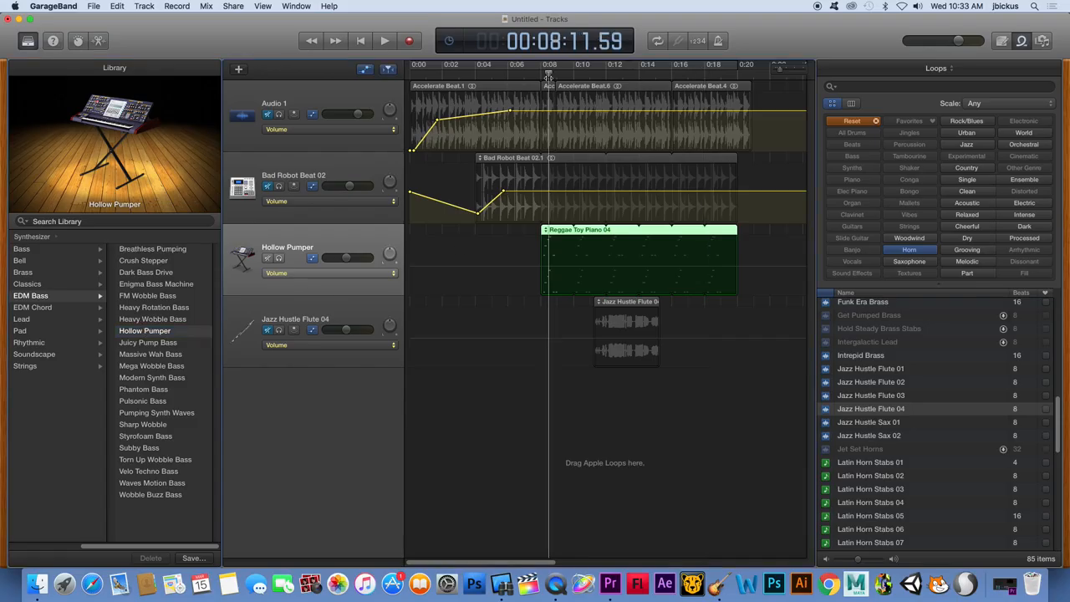
key("space")
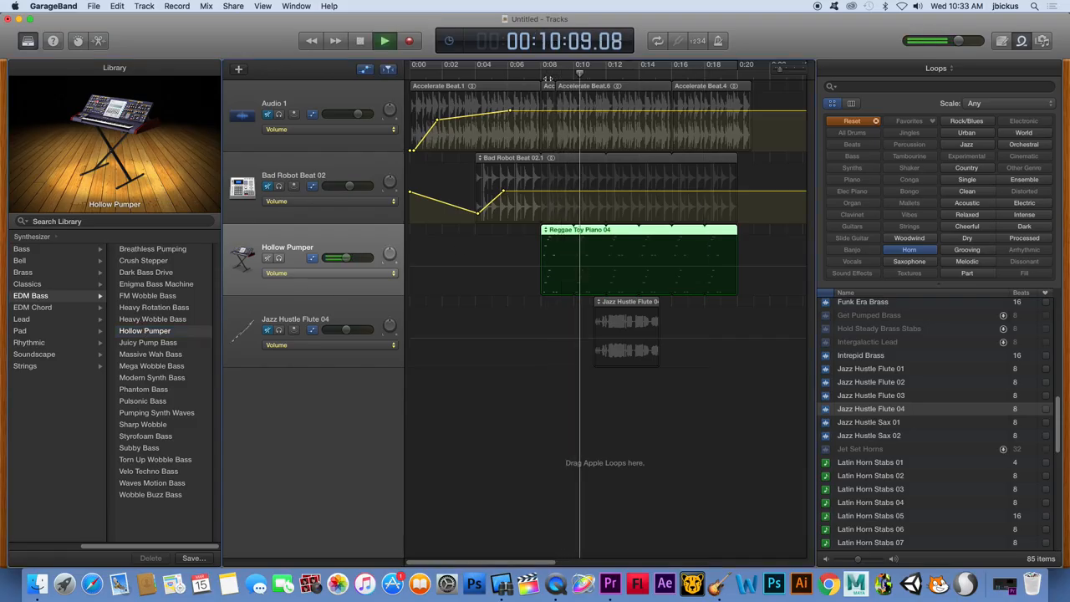
key("space")
left_click_drag(346, 258, 395, 256)
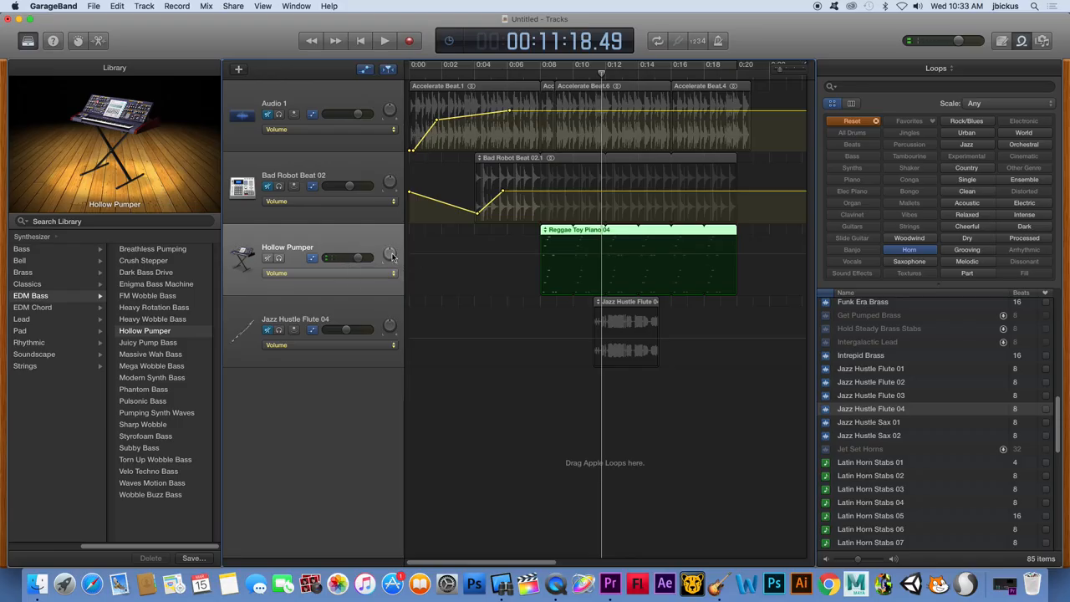
key("space")
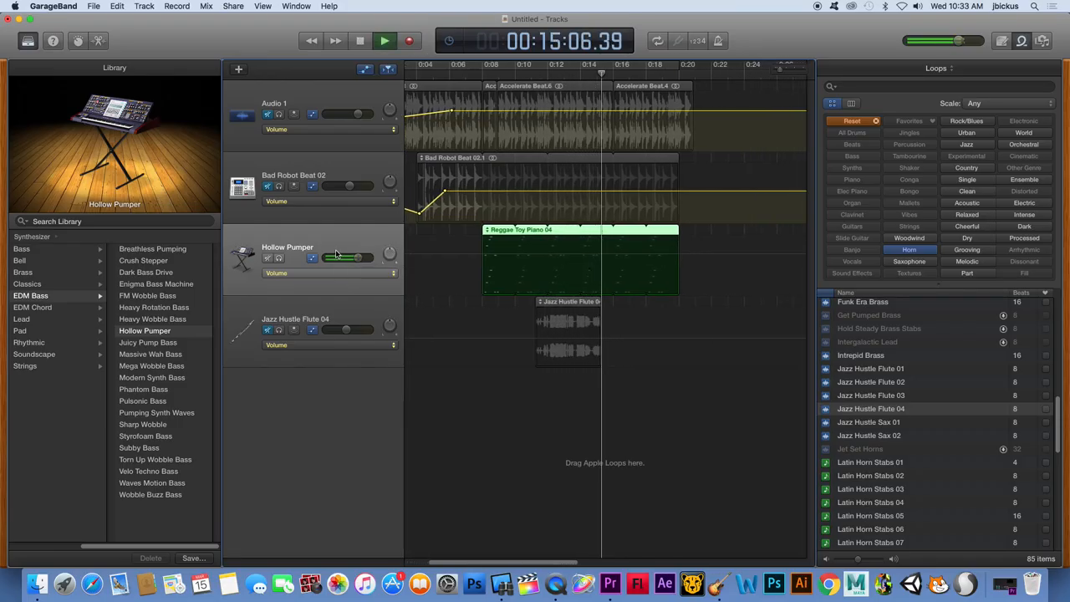
key("space")
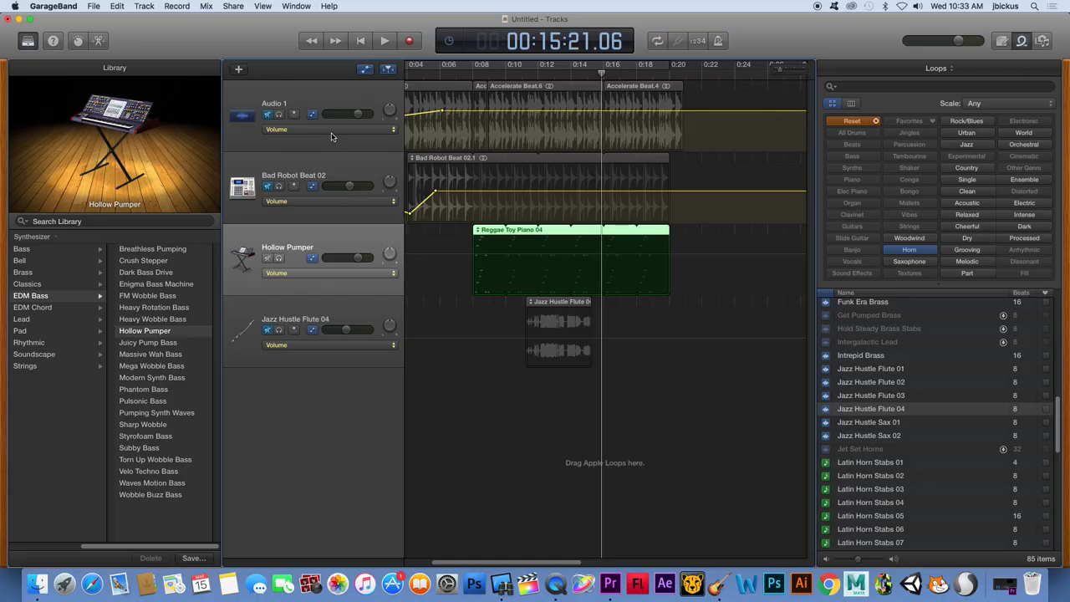
Reset the loop browser's filters to list loops of every category
left_click(876, 121)
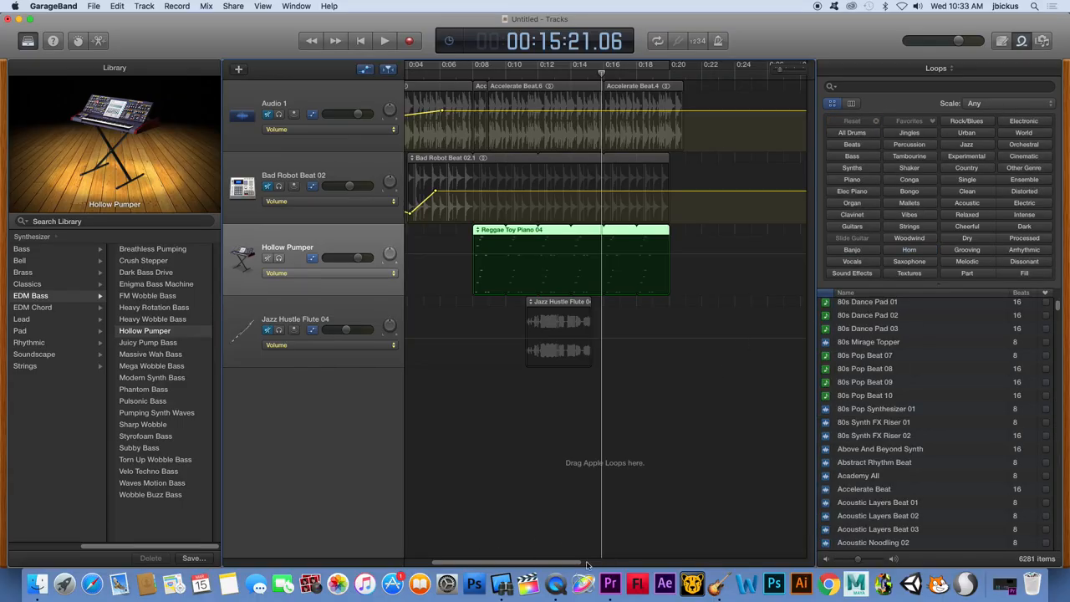